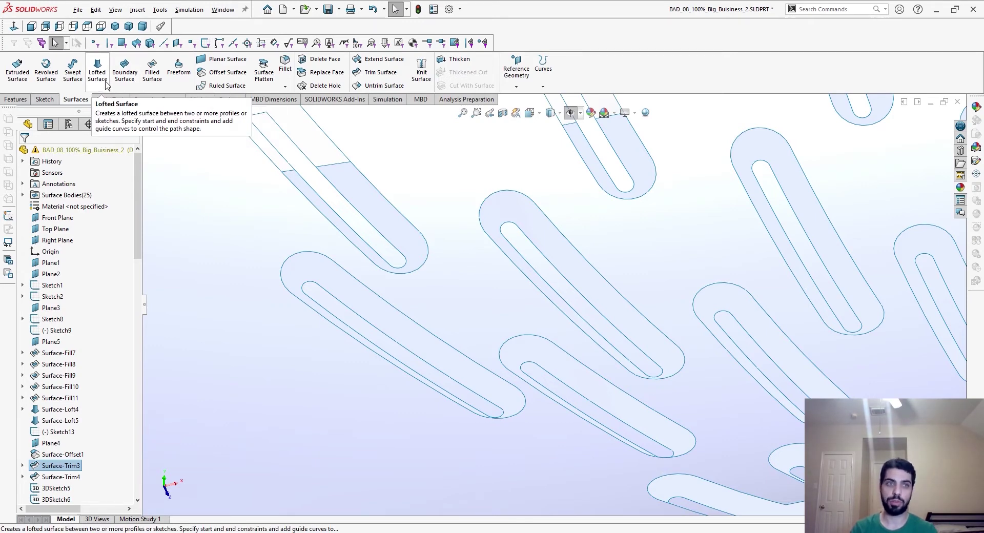
Start a lofted surface and use SelectionManager to set the slot's outer trim edges as a closed-loop profile
click(97, 72)
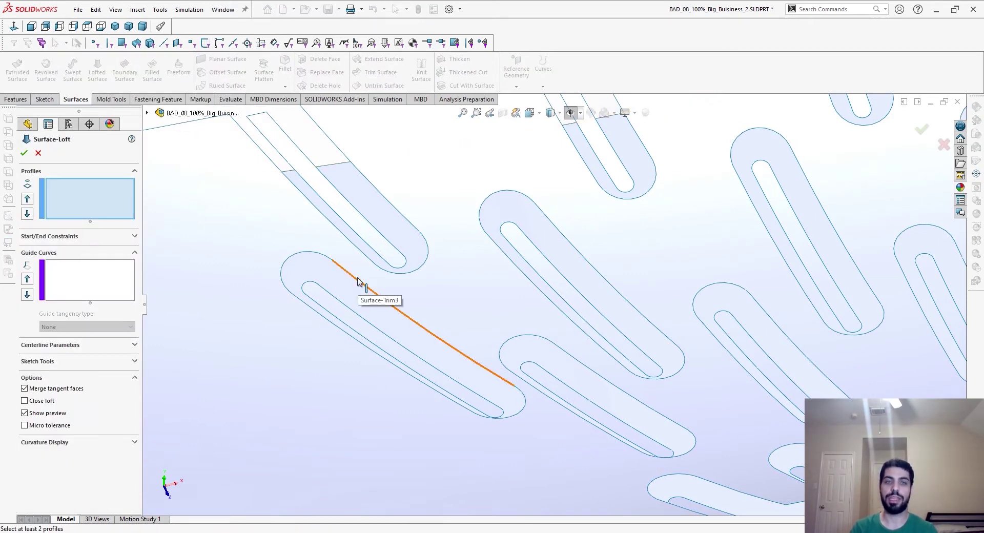
right_click(442, 343)
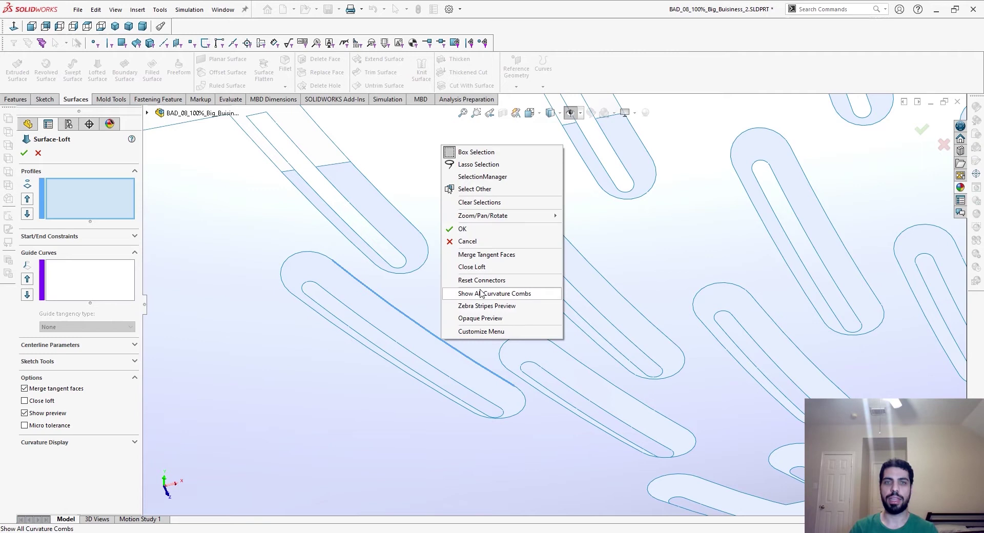
click(481, 176)
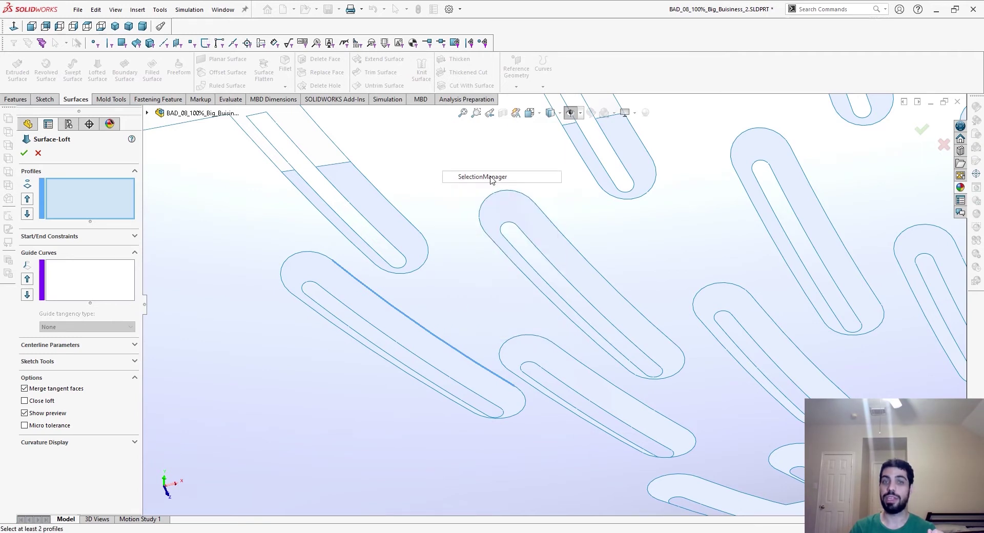
click(303, 254)
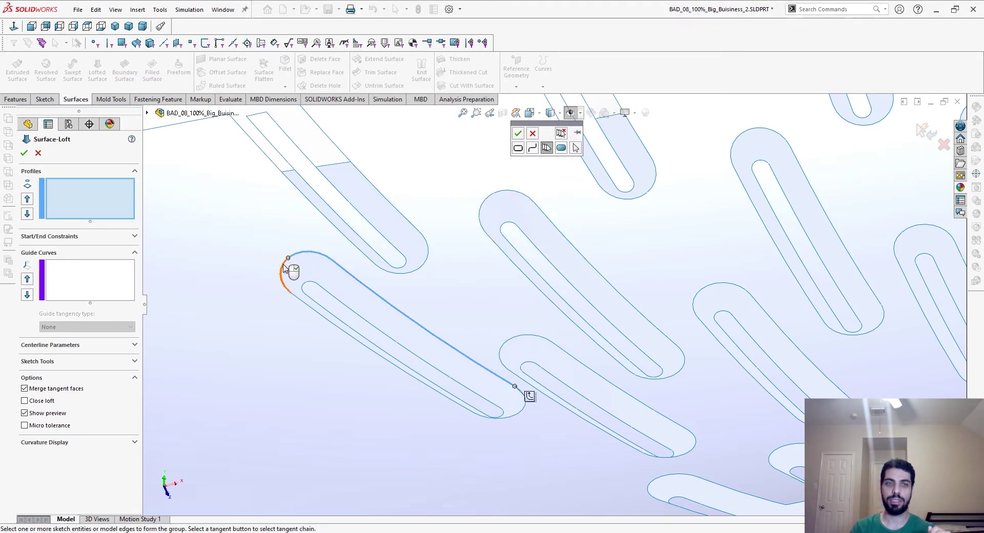
click(285, 266)
click(306, 304)
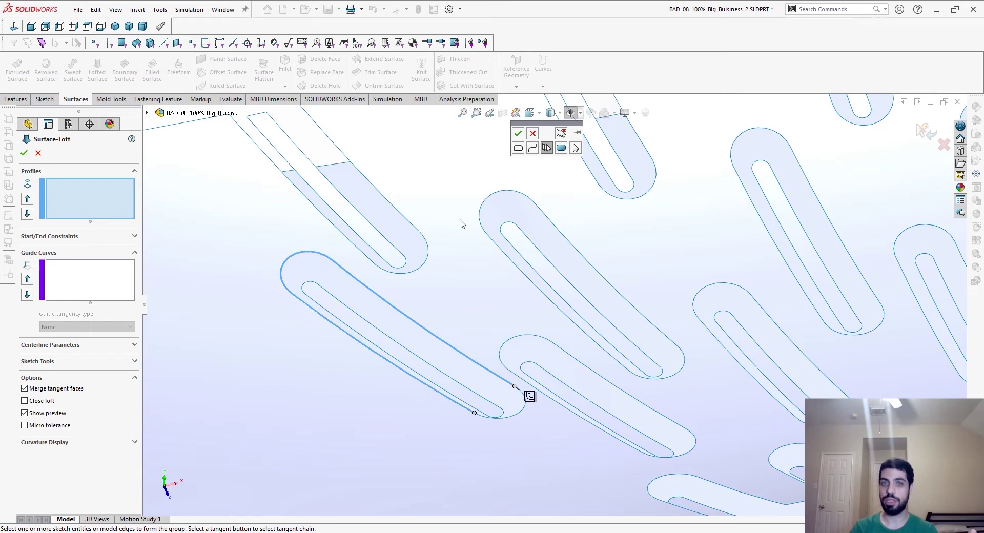
click(518, 148)
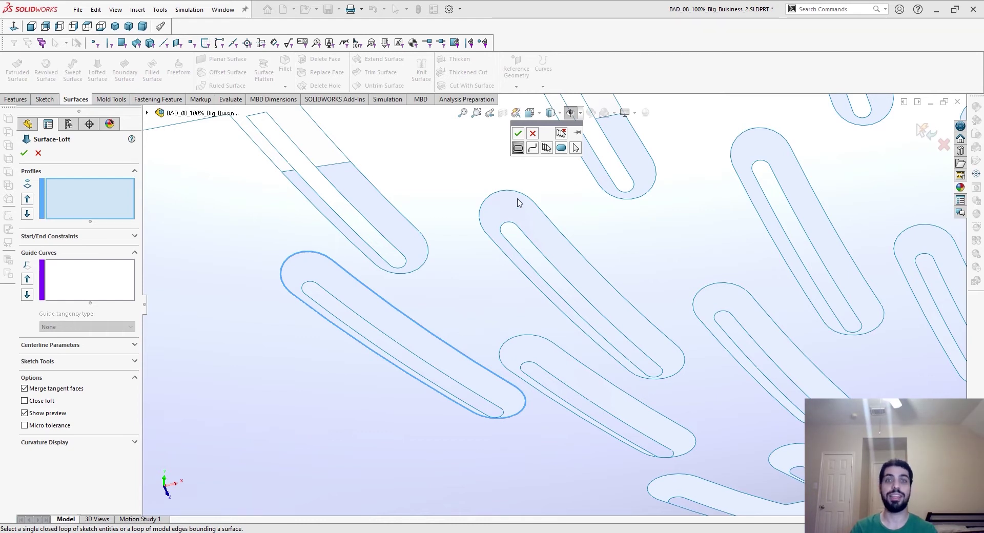
click(518, 135)
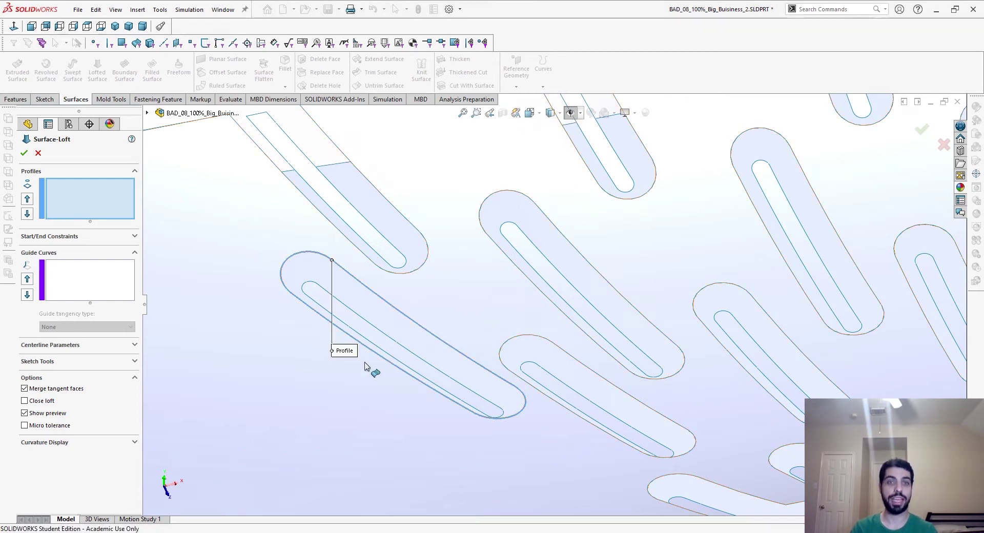
Add the closed loop of the same slot's inner edges as the second loft profile
right_click(387, 339)
click(441, 368)
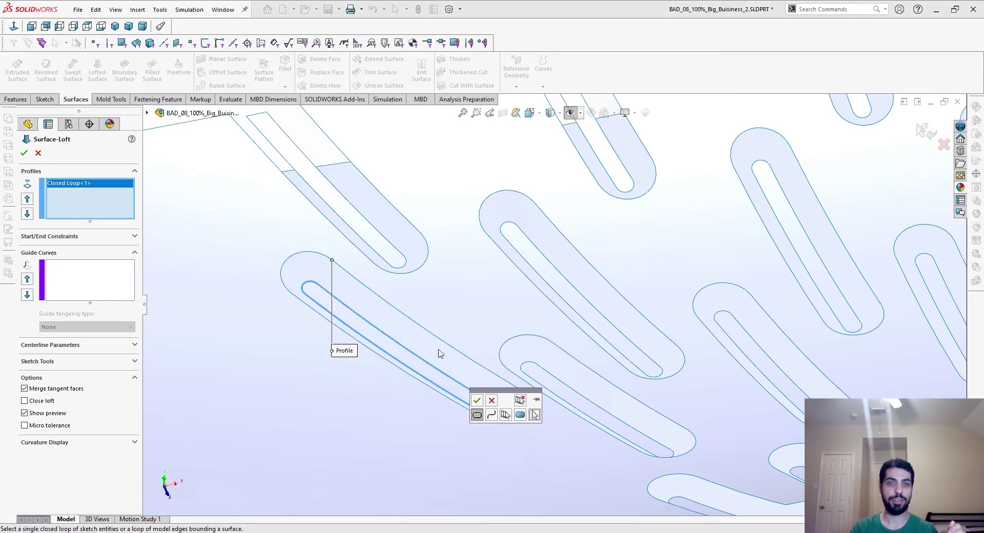
click(477, 400)
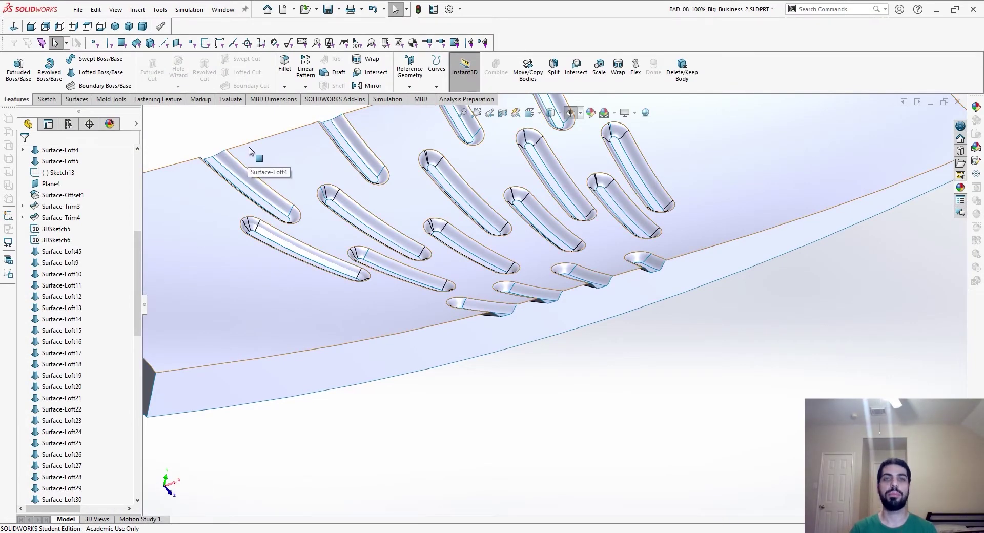
Measure the straight distance between the two upper corner points at the ends of the part's front edge
middle_drag(481, 180, 323, 175)
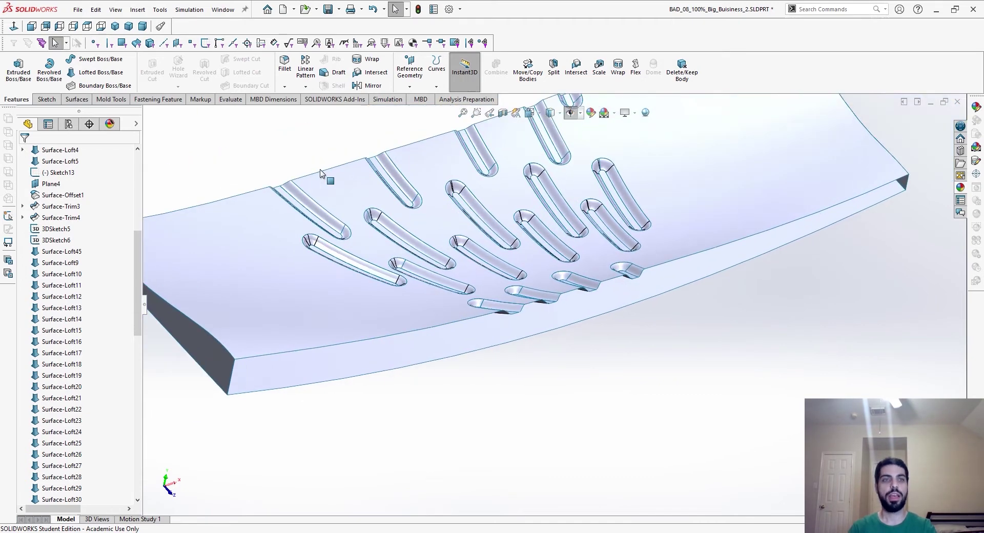
click(231, 103)
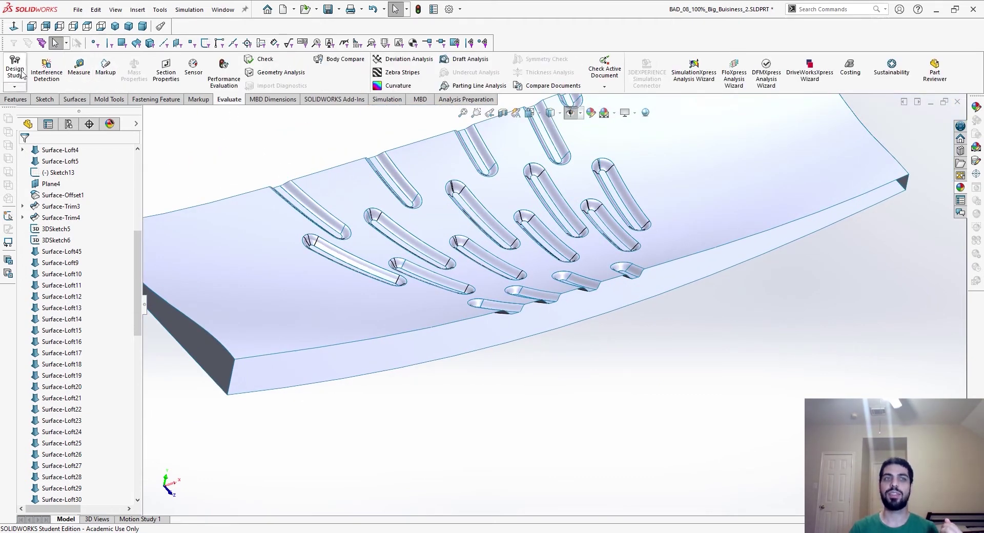
click(84, 82)
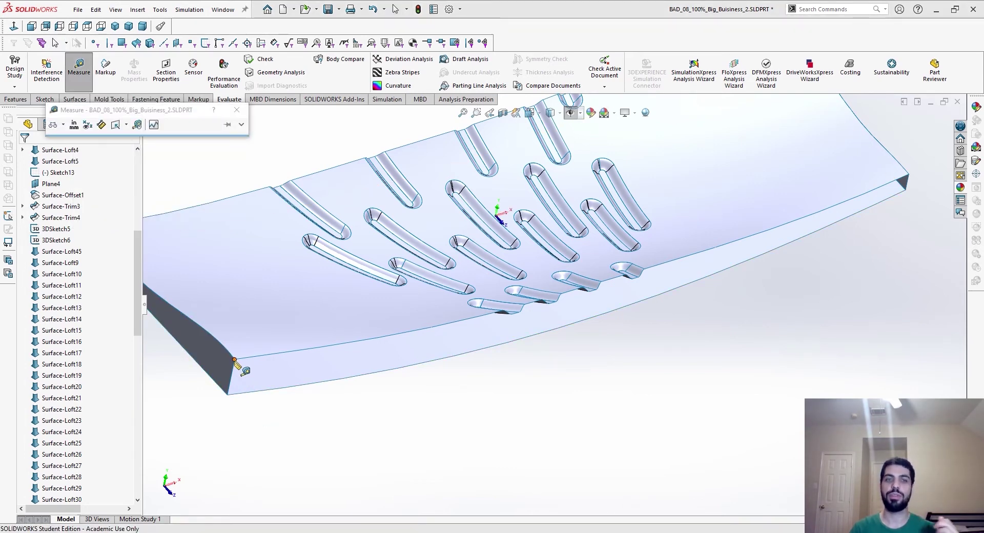
click(235, 360)
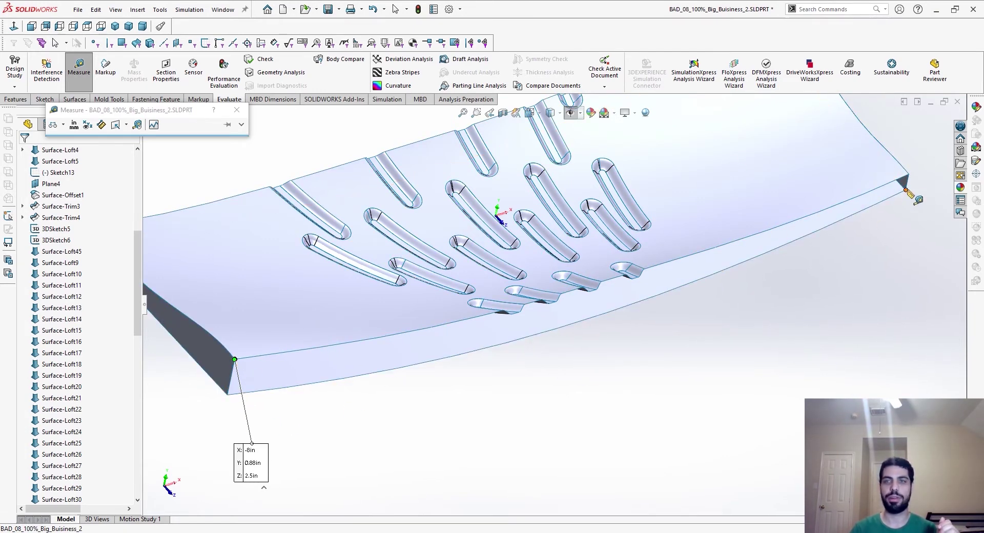
click(909, 174)
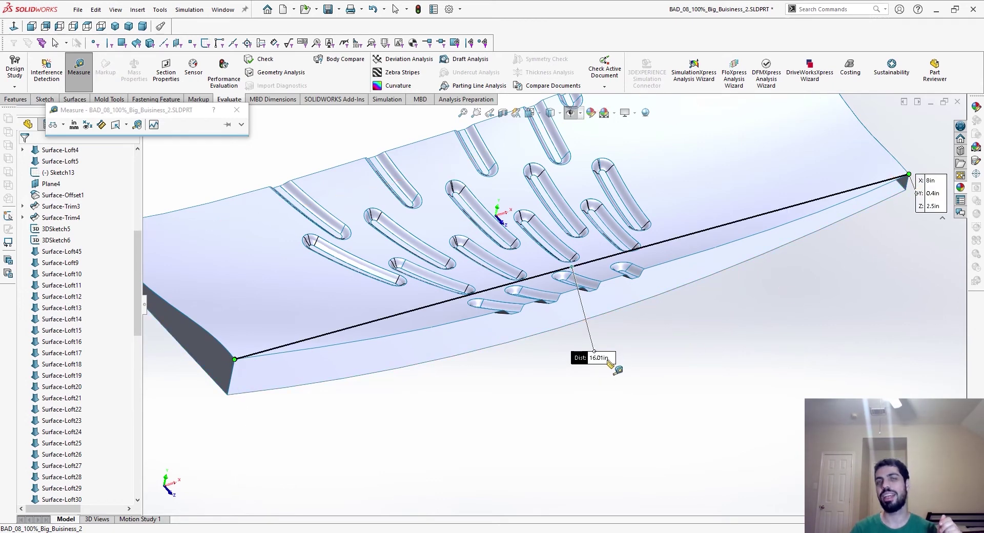
click(573, 396)
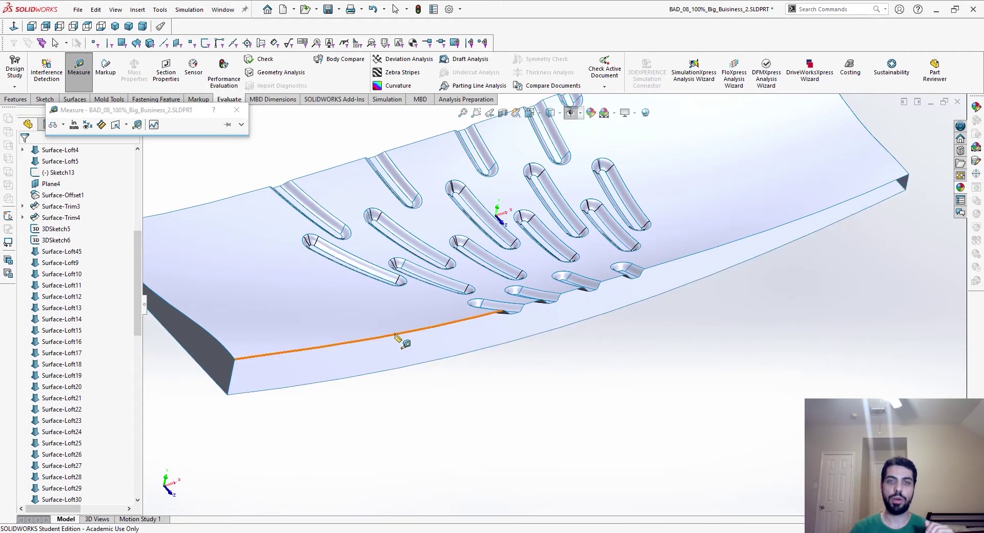
Measure the arc length of the curved front edge between the near corner and the first slot, and close the measurement
click(354, 340)
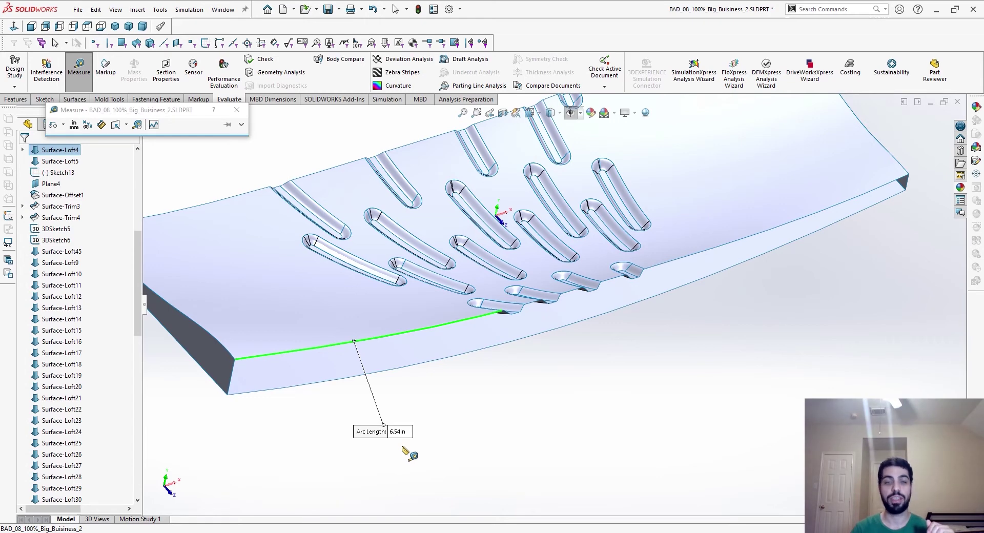
click(403, 447)
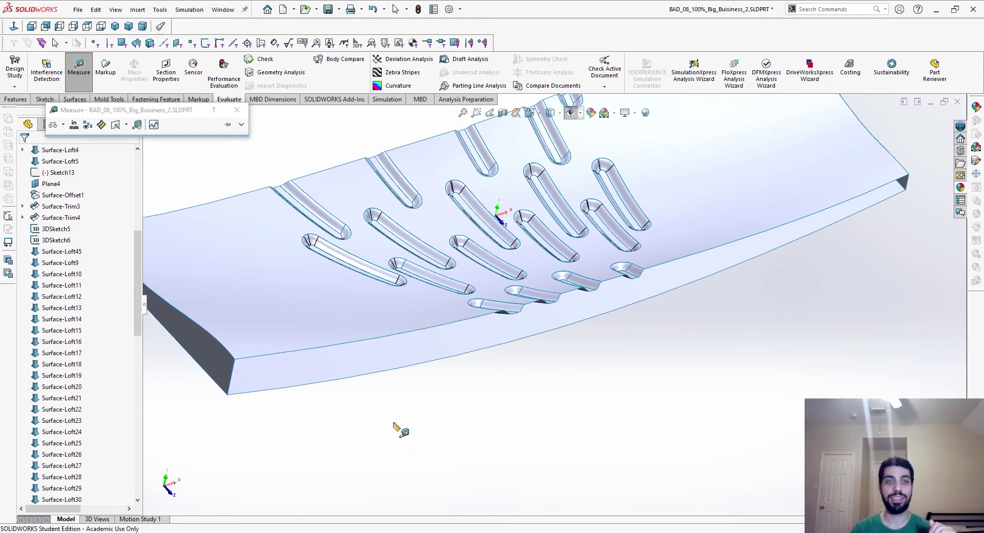
click(237, 111)
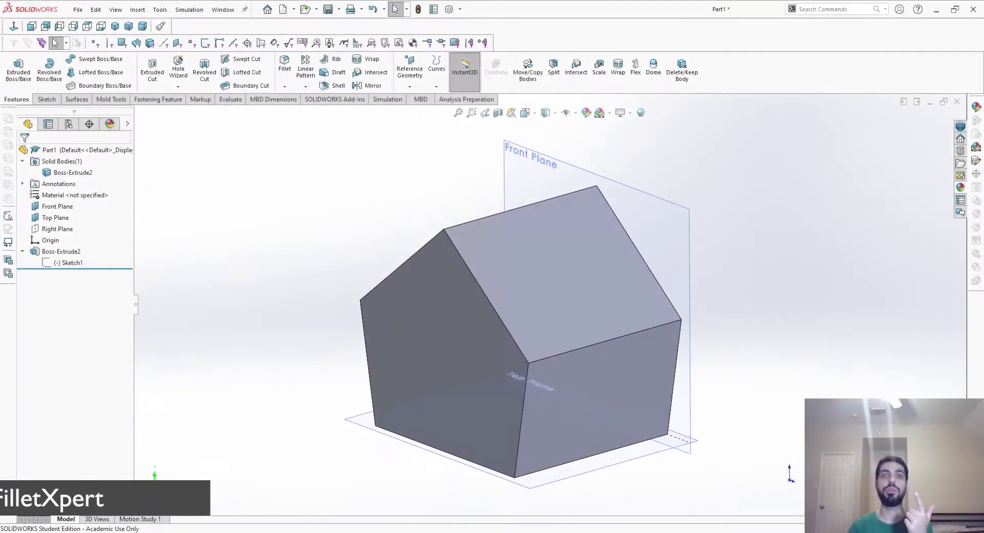
Fillet the two sloped gable edges, the adjoining vertical corner edge and the eave edge with a 0.1 in radius
click(284, 64)
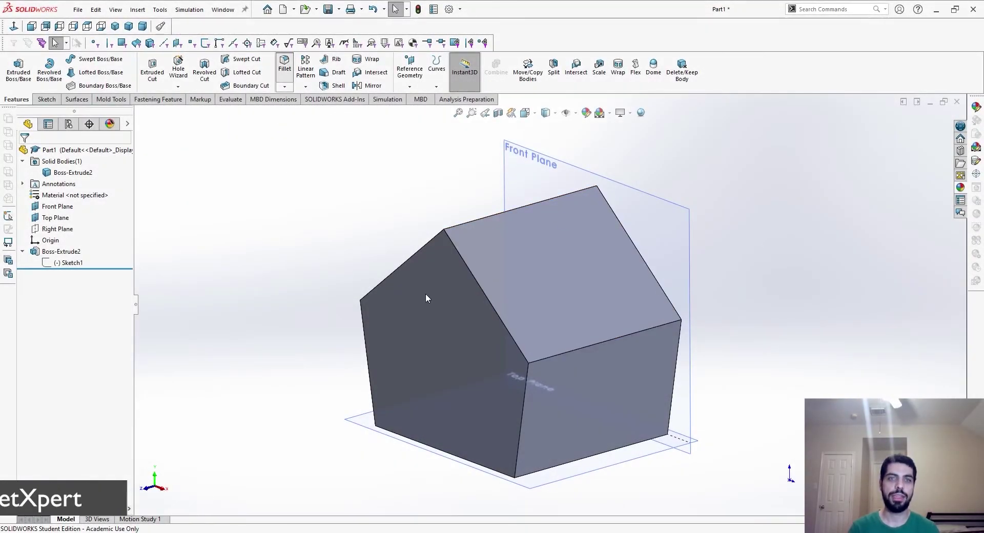
click(477, 282)
click(524, 386)
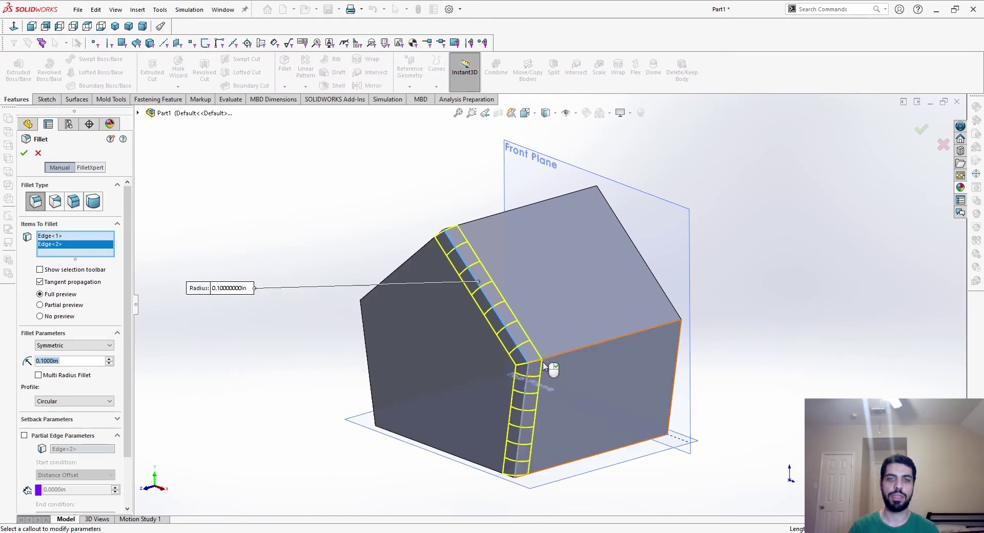
click(552, 361)
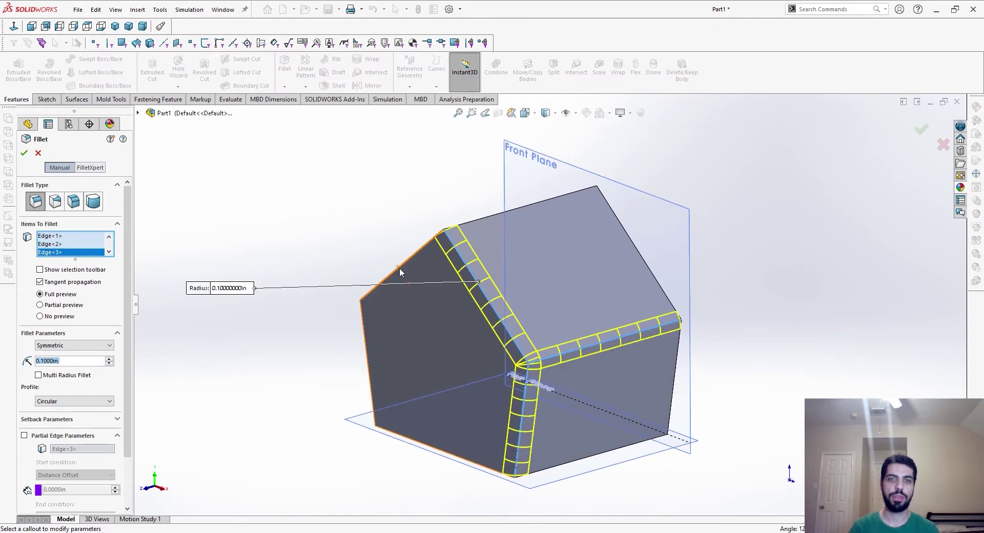
key(Return)
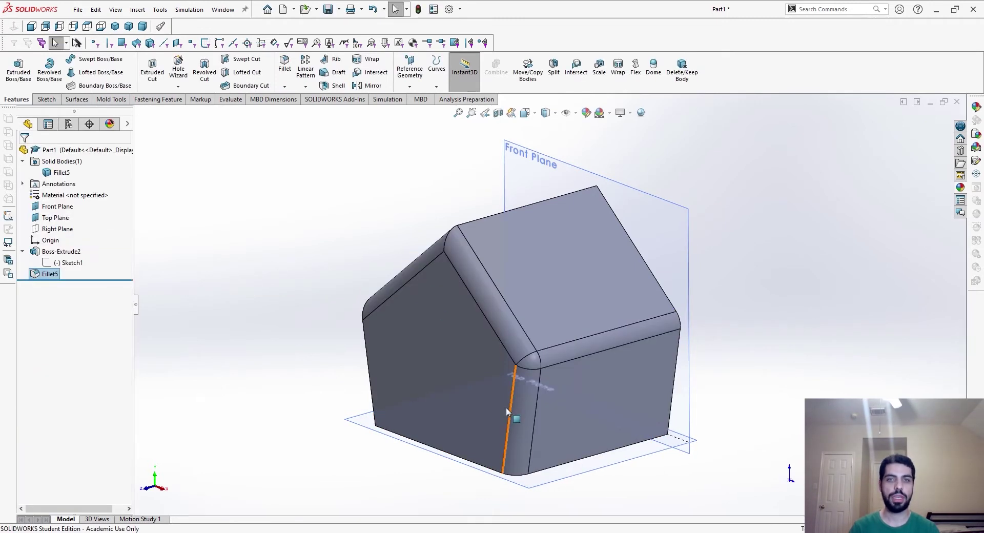
Sketch a closed five-sided line outline on the house-shaped front face and exit the sketch
click(506, 407)
click(501, 336)
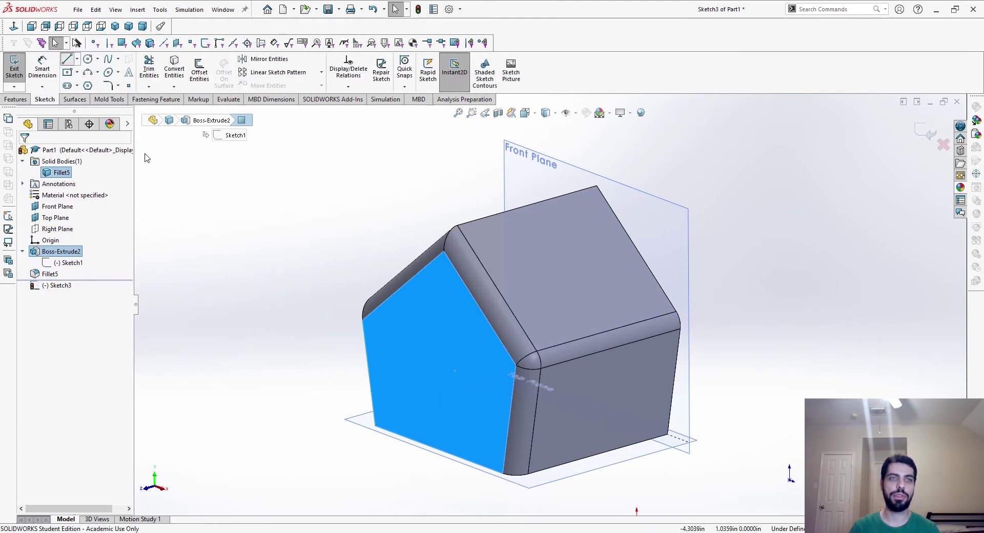
key(l)
click(406, 397)
click(391, 310)
click(434, 308)
click(475, 410)
click(433, 422)
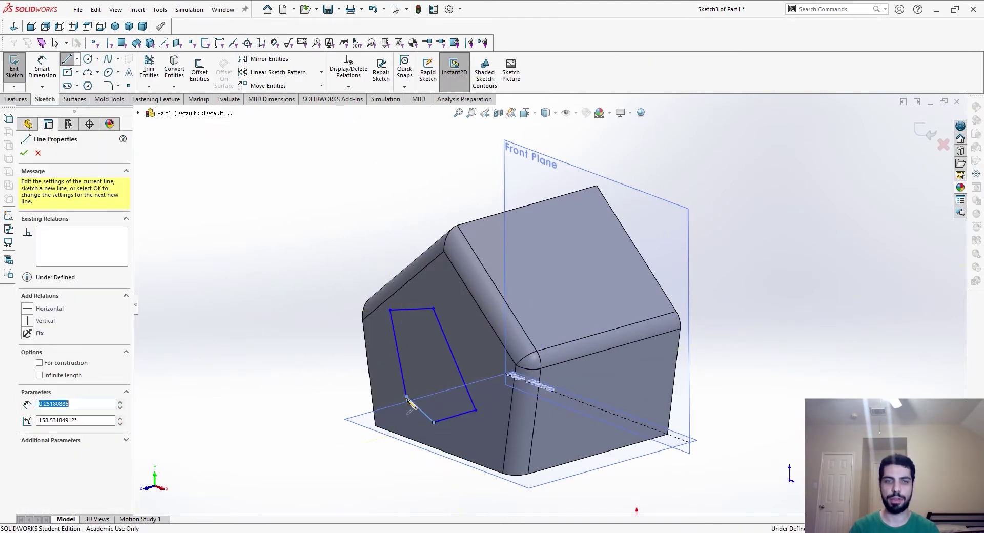
click(407, 396)
key(Escape)
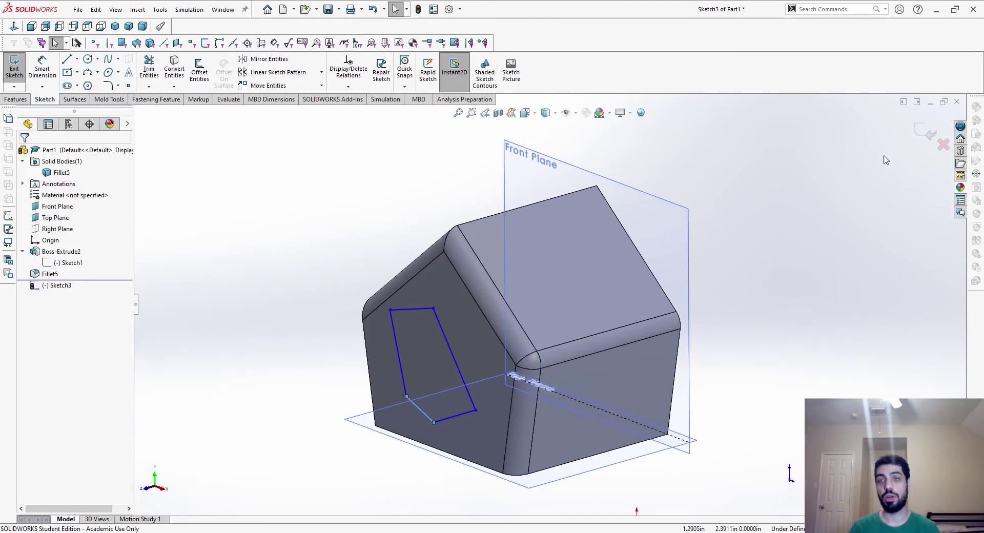
click(925, 132)
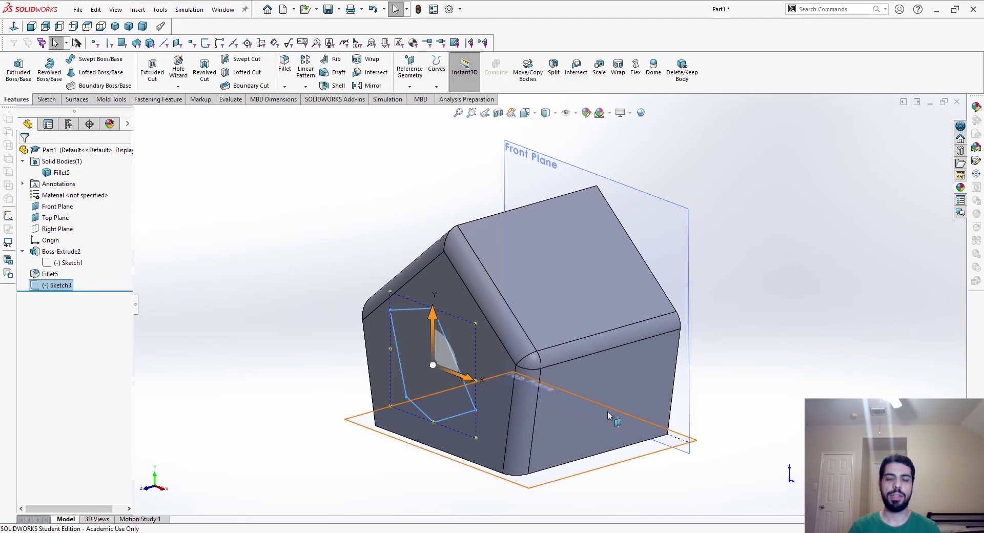
Examine the fillet face along the eave edge and clear the selection
middle_drag(613, 349, 623, 328)
key(Escape)
click(624, 324)
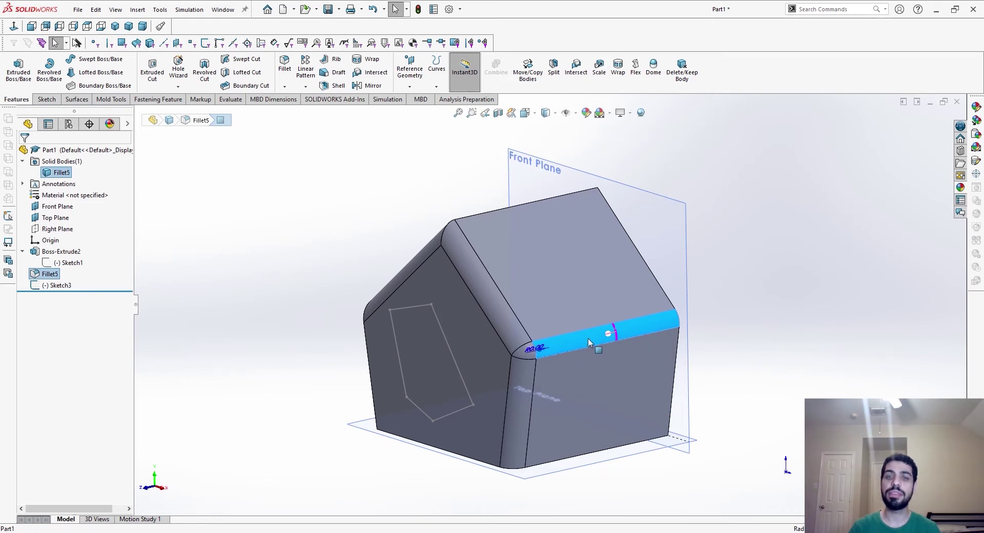
click(235, 366)
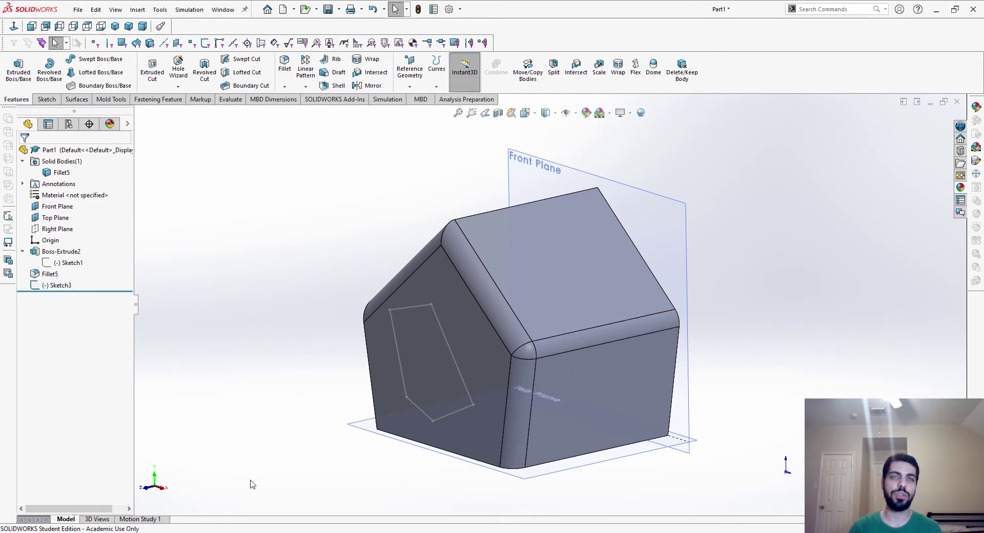
Resize the fillet along the eave edge using FilletXpert's Change option
click(284, 63)
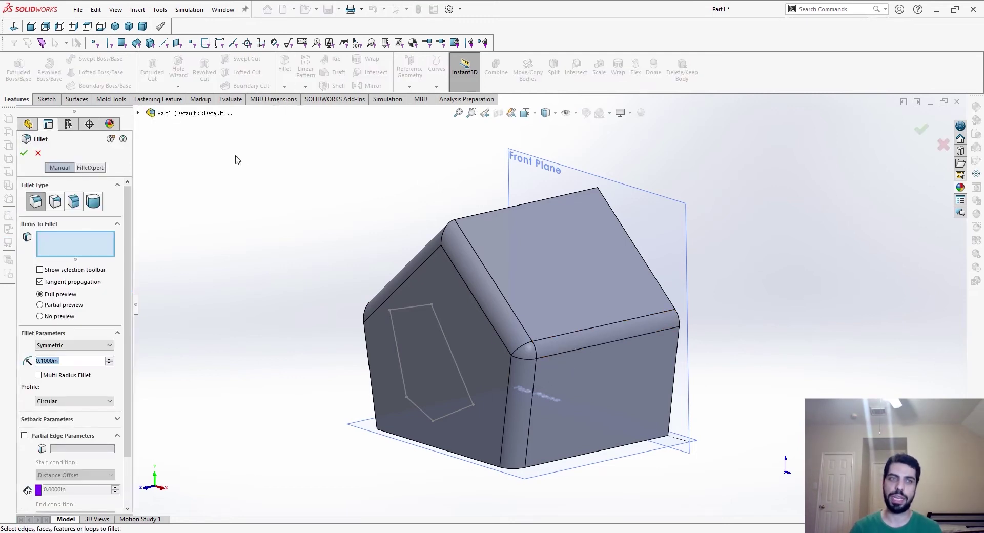
click(91, 167)
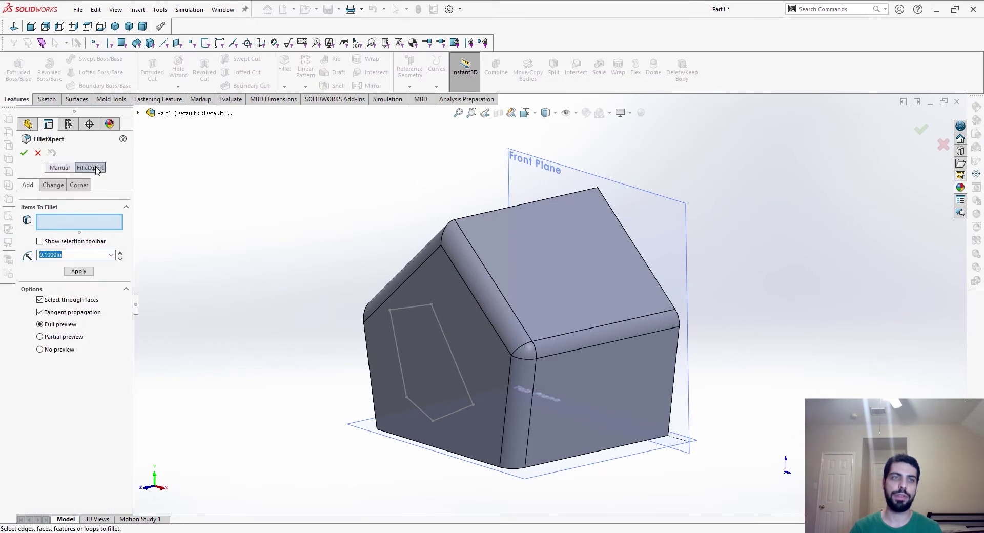
click(52, 185)
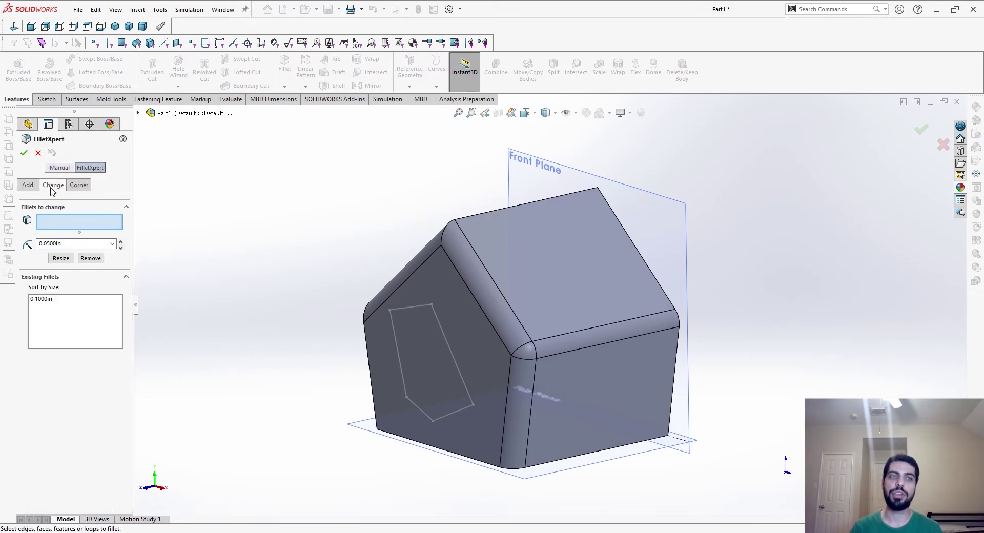
click(559, 345)
double_click(49, 245)
click(51, 249)
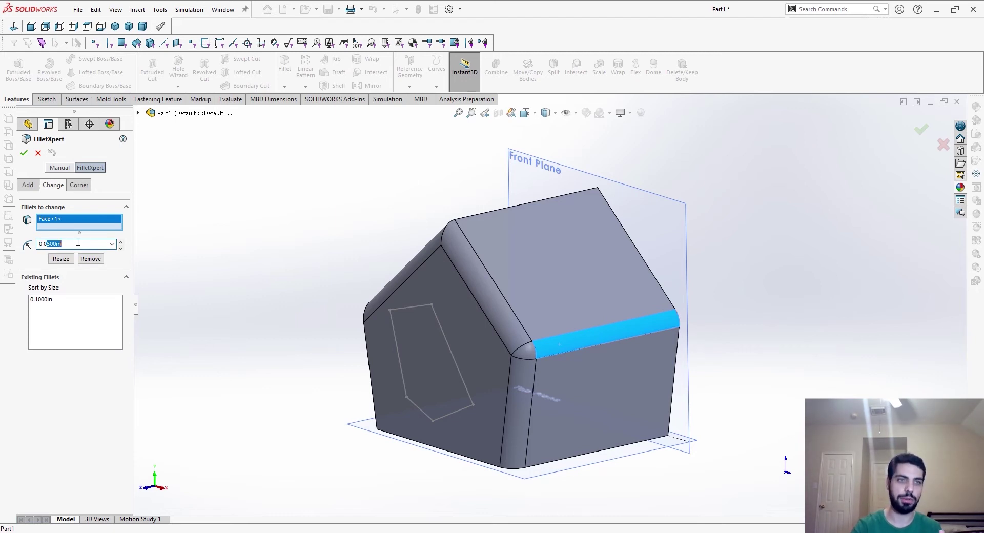
click(61, 258)
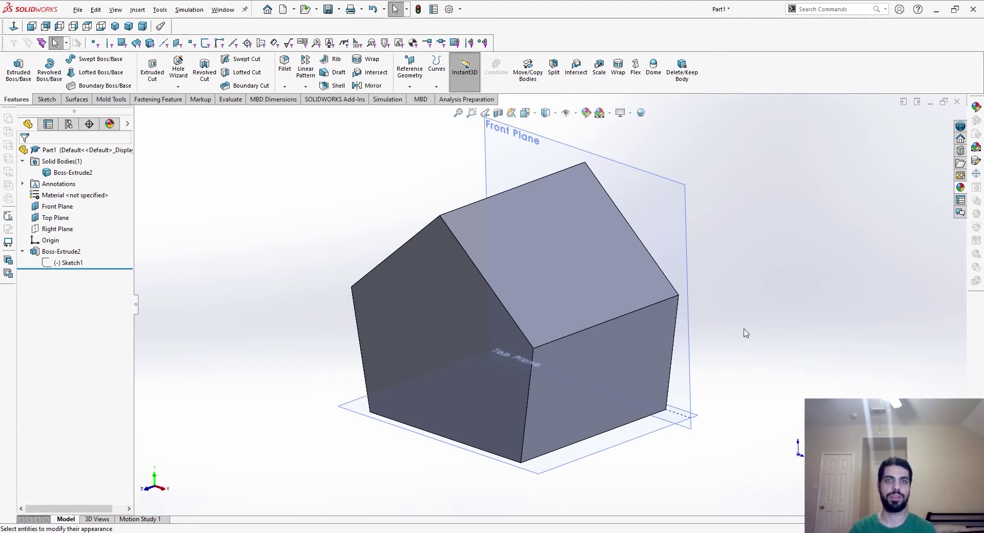
Open the appearance settings for the whole Boss-Extrude2 body
middle_drag(700, 180, 731, 214)
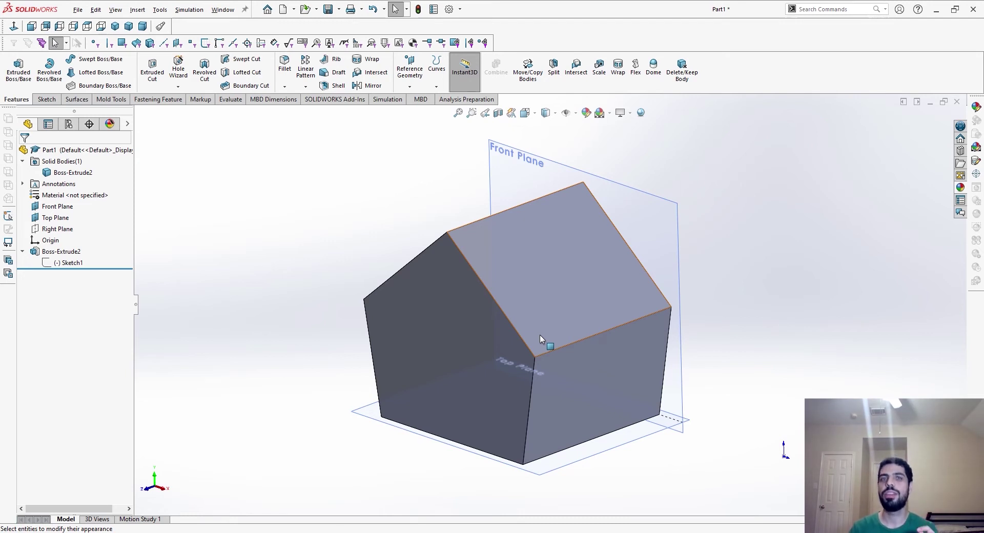
click(560, 306)
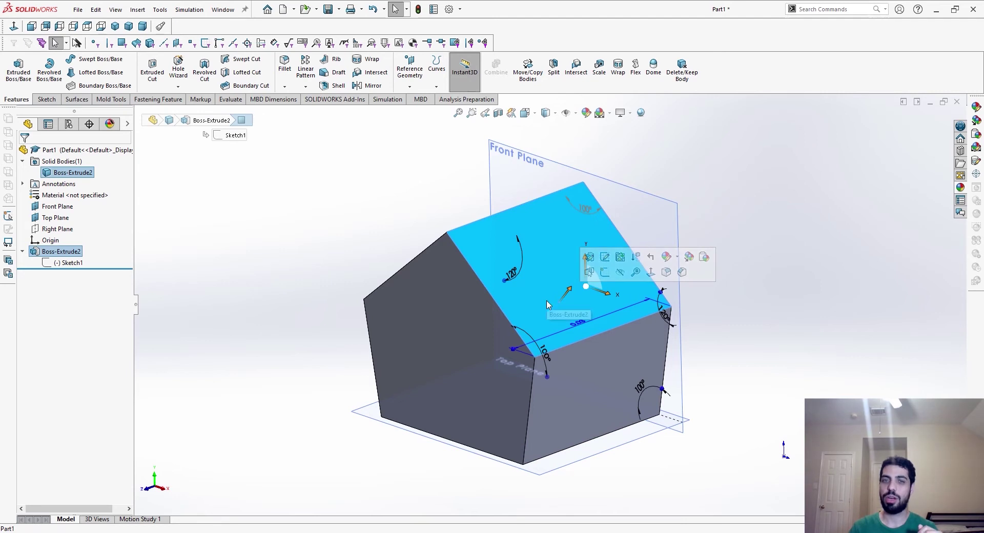
click(671, 258)
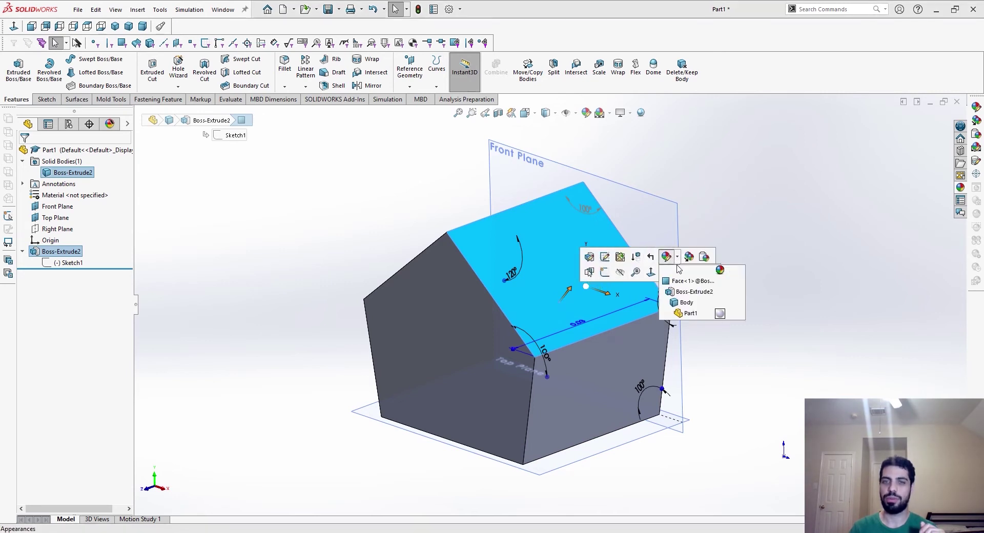
click(706, 304)
scroll(882, 203, down, 3)
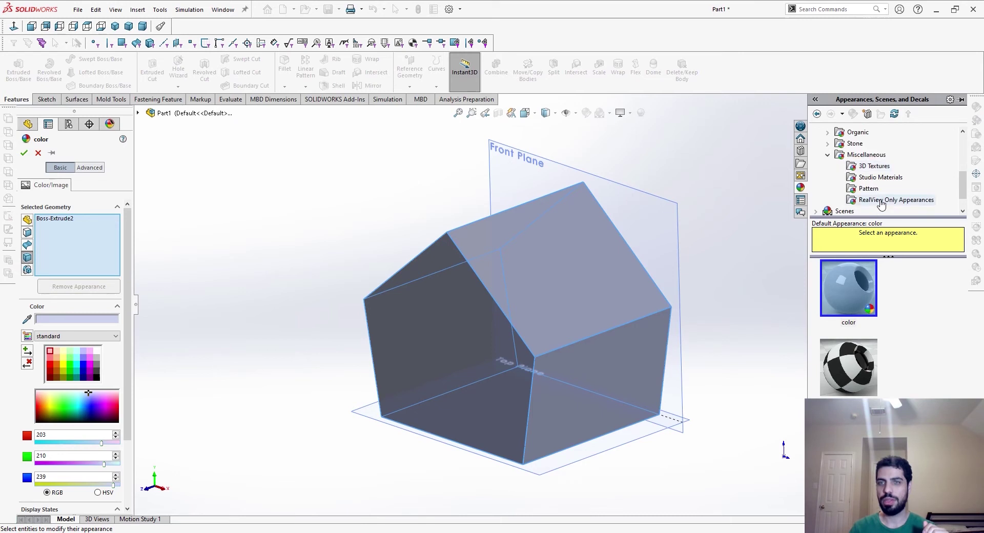
Apply the Knurled Bump appearance from the 3D Textures to the body, shrink its pattern to a finer scale and accept it
click(872, 166)
scroll(865, 350, down, 5)
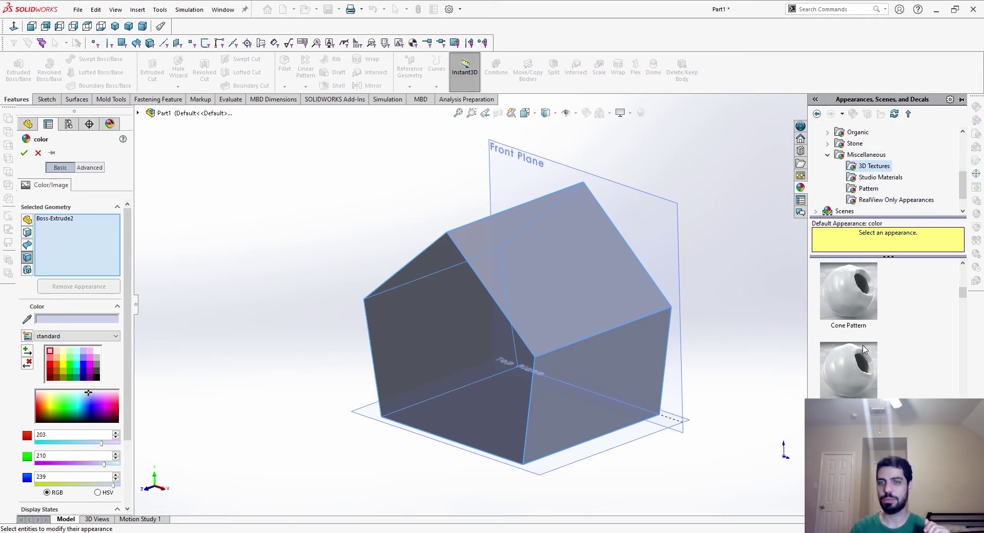
scroll(865, 349, down, 8)
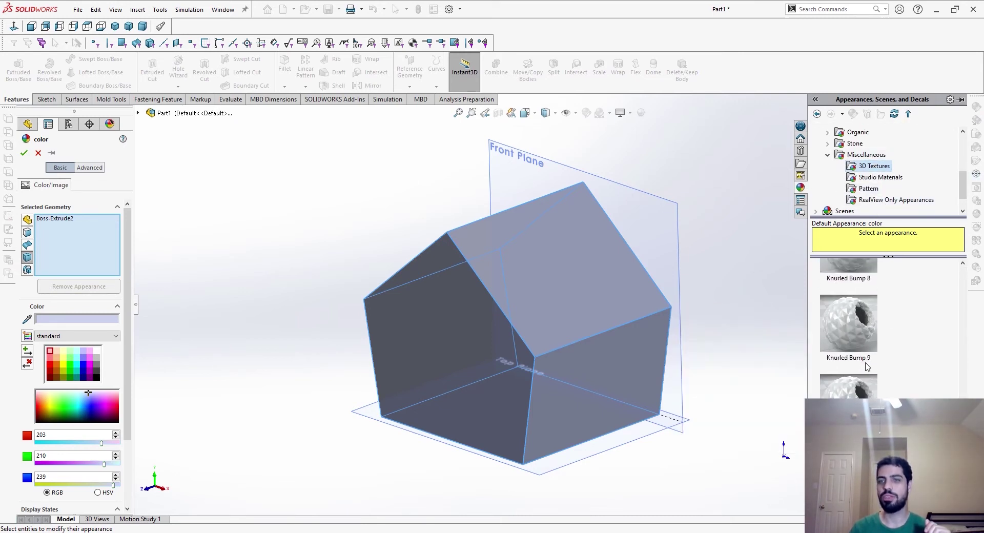
scroll(865, 350, up, 10)
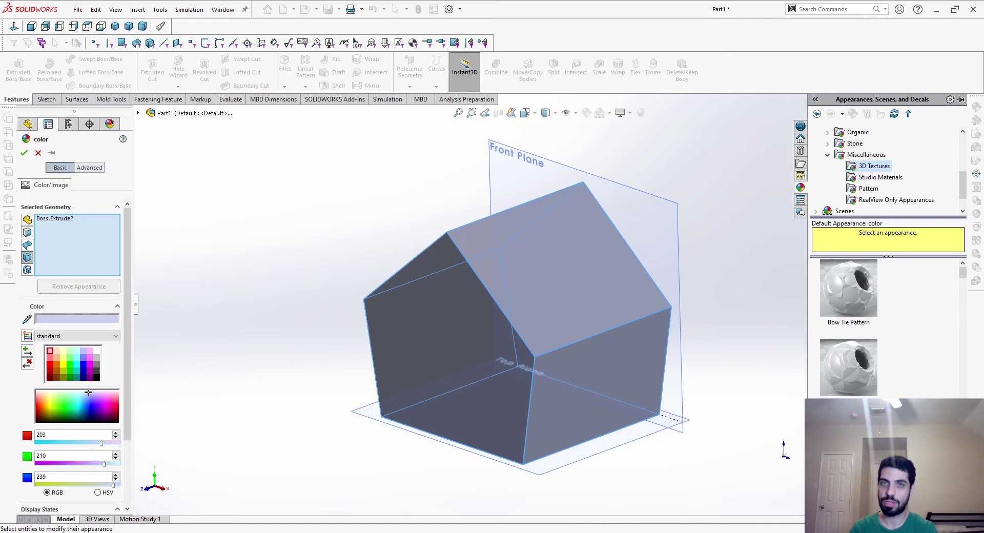
scroll(872, 328, down, 4)
scroll(872, 328, down, 3)
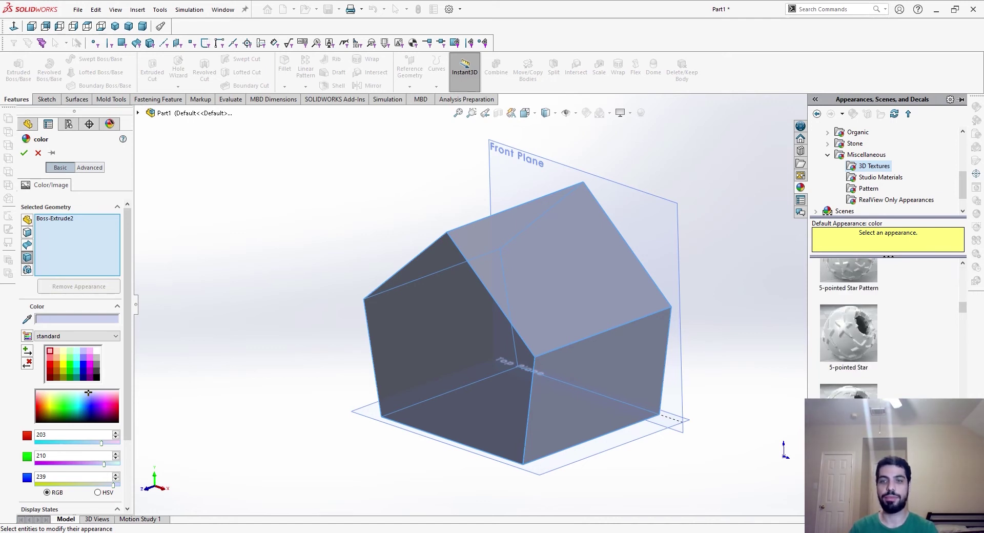
scroll(872, 328, down, 3)
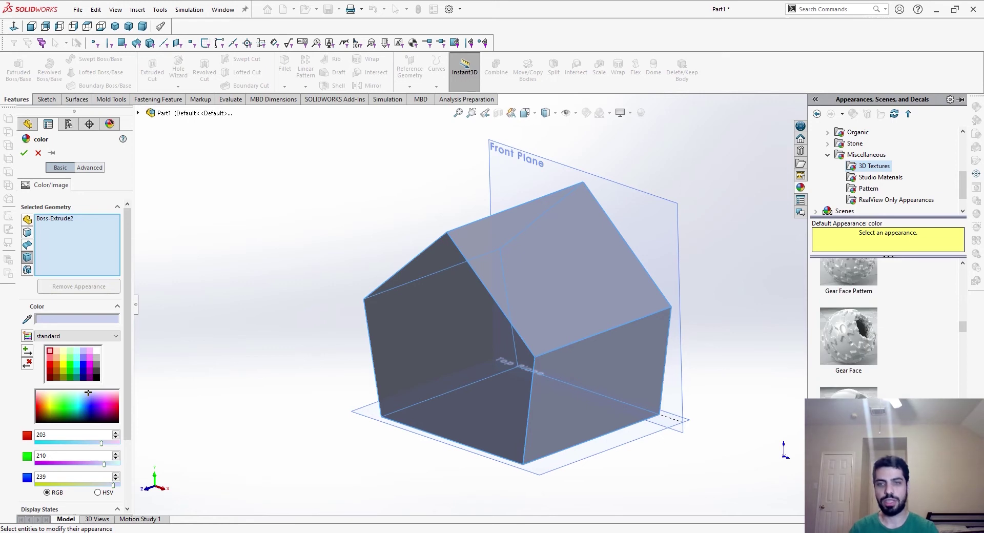
scroll(871, 328, down, 3)
scroll(848, 328, down, 3)
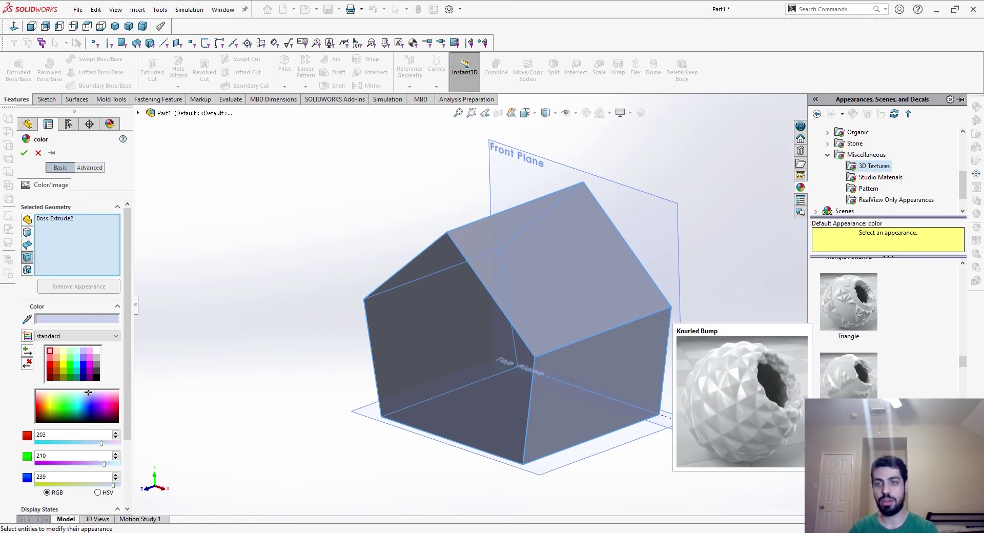
scroll(849, 328, down, 3)
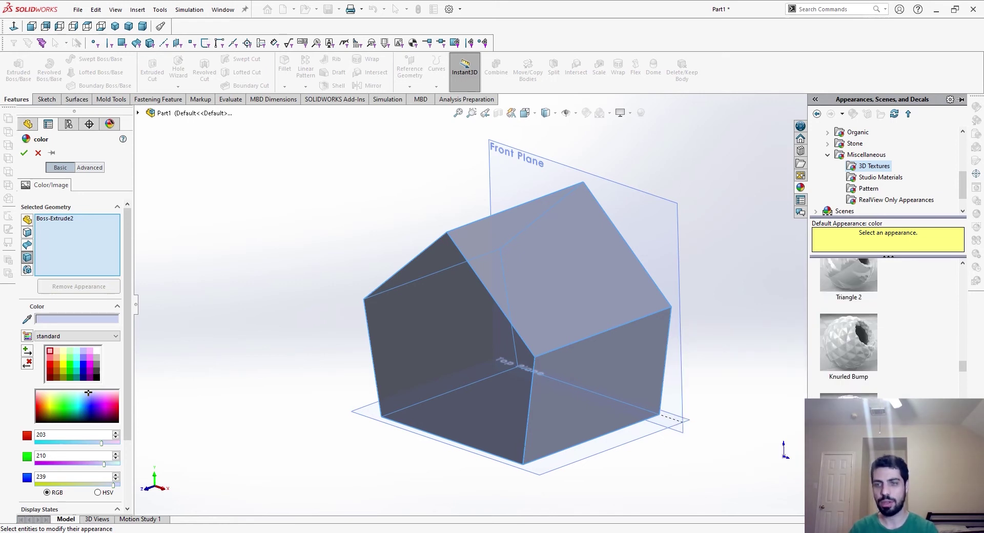
scroll(872, 328, up, 3)
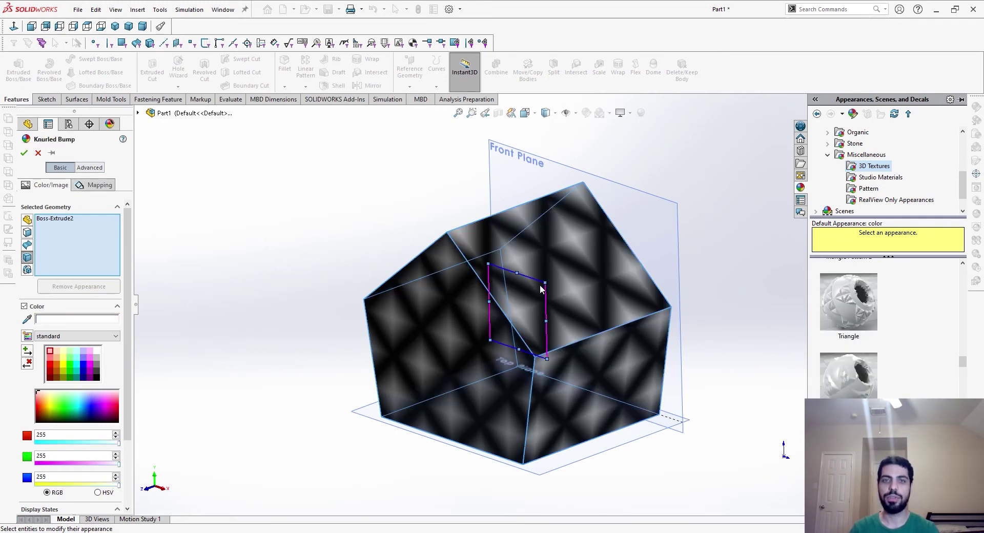
drag(542, 286, 528, 307)
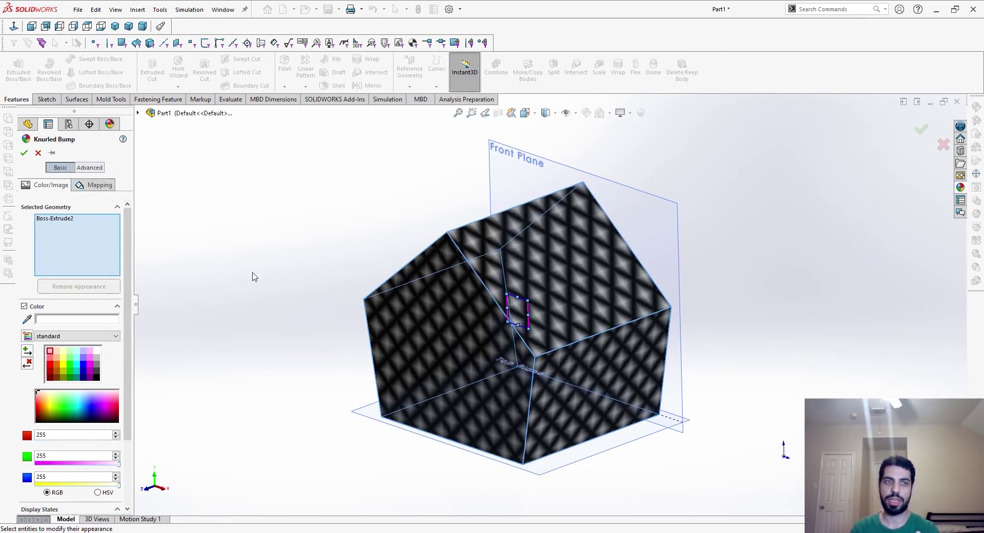
click(24, 153)
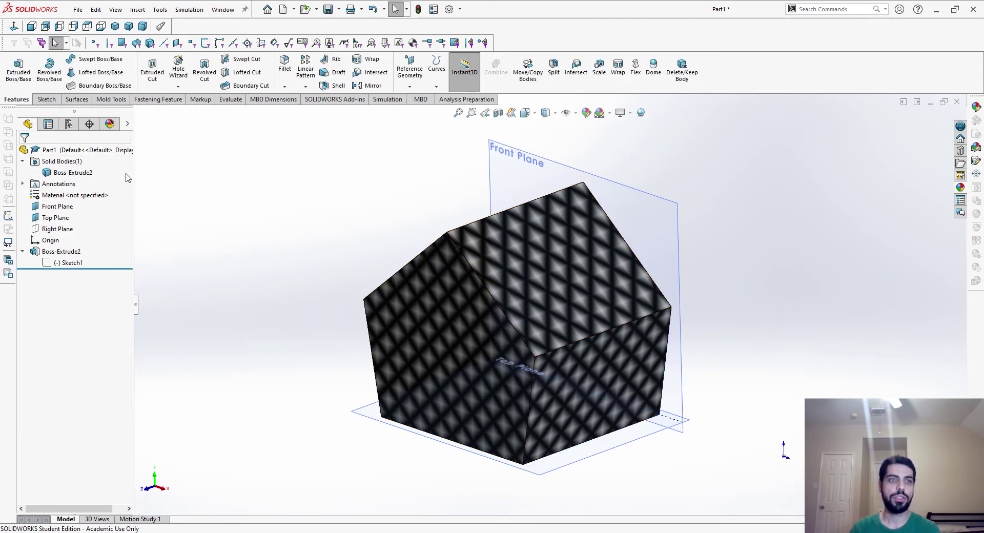
Start a 3D Texture on the Boss-Extrude2 body, convert the knurled texture to 3D and set its refinement to 66.7%
click(70, 173)
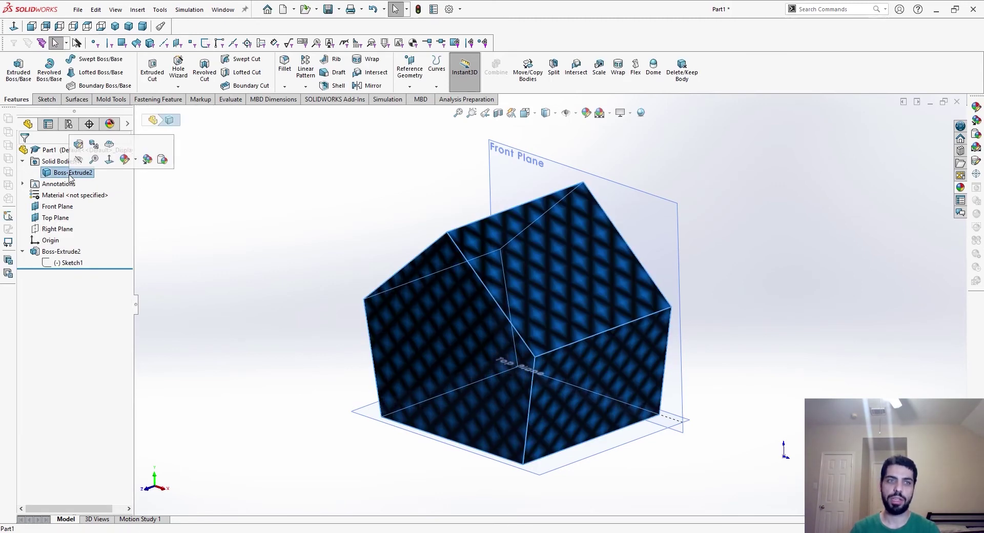
click(110, 146)
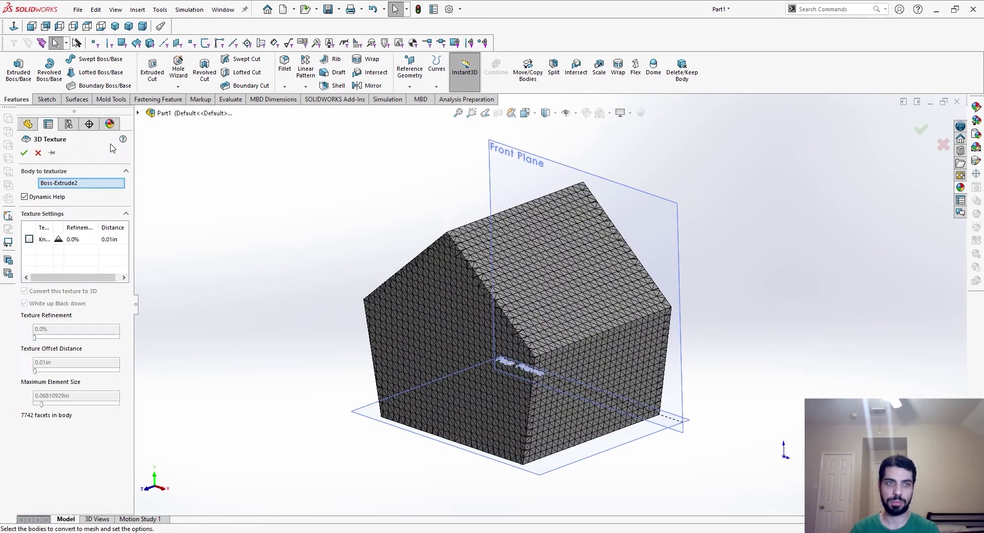
click(30, 240)
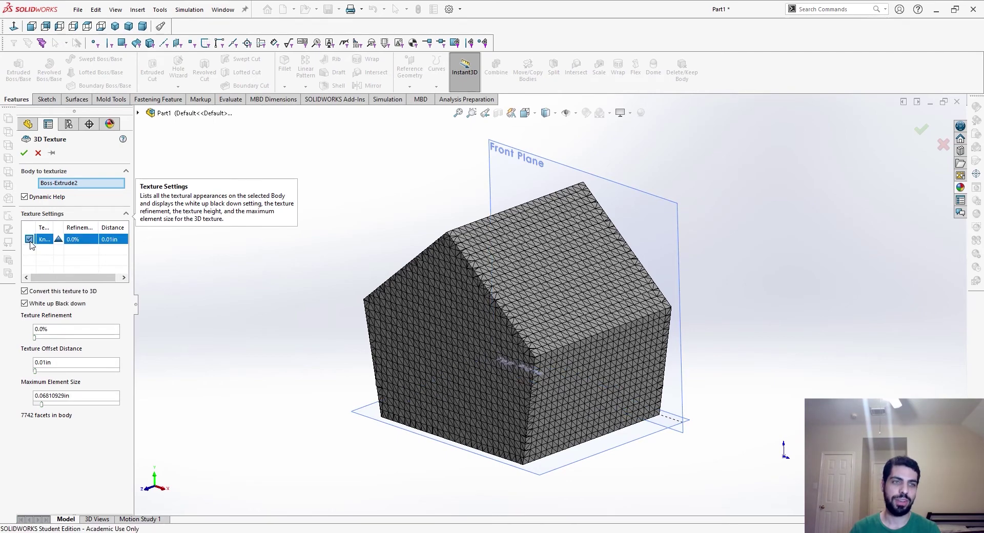
drag(34, 340, 39, 341)
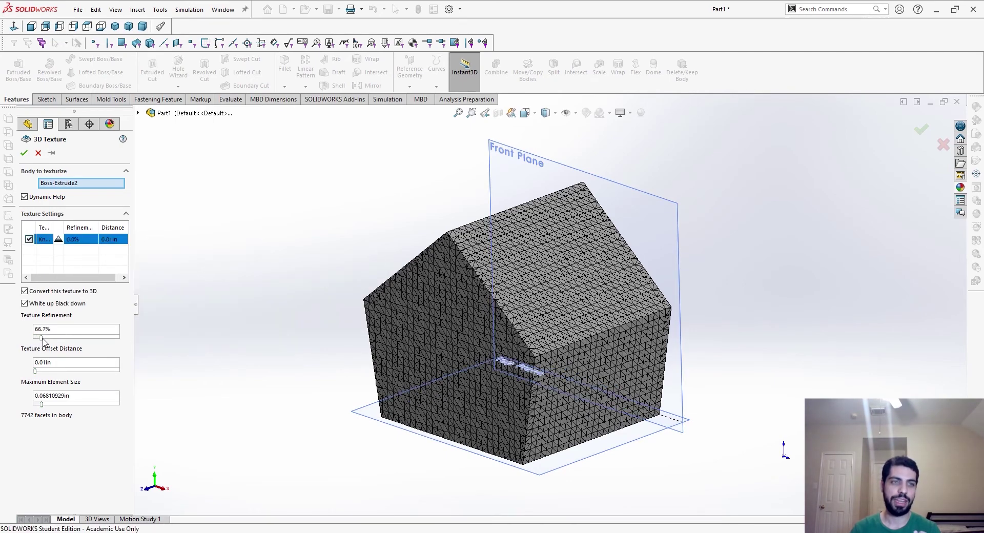
click(54, 327)
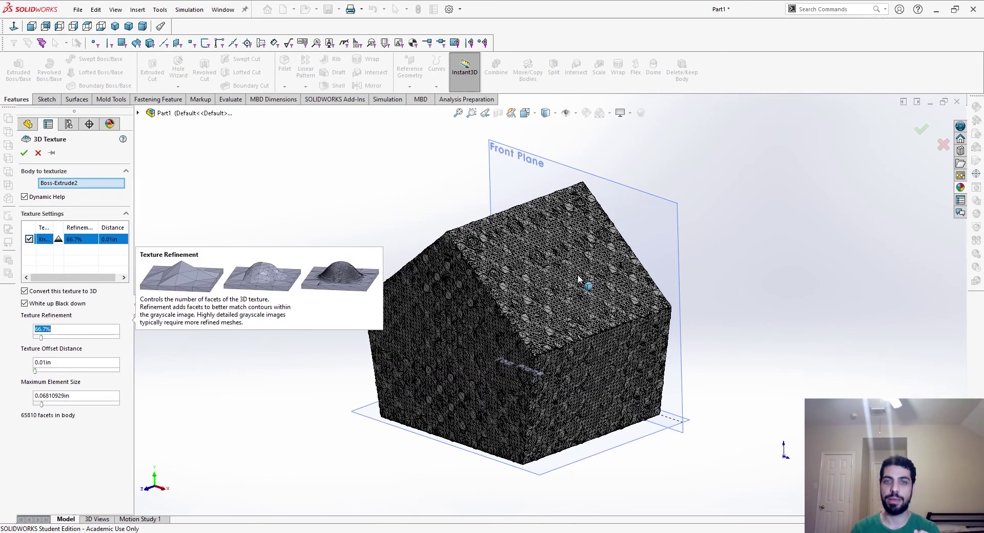
Set the 3D texture's maximum element size to 0.02284069 in and its refinement to 75%
scroll(582, 287, down, 4)
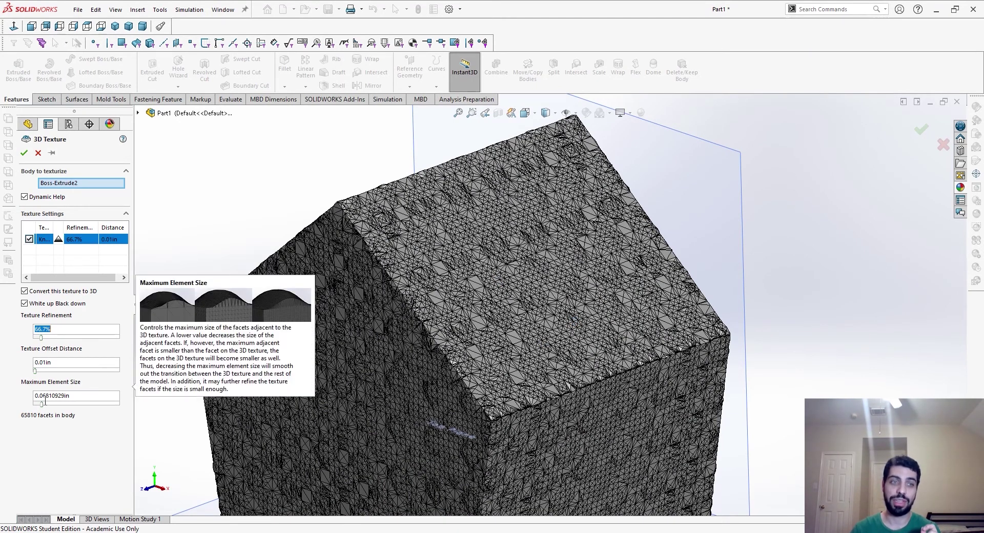
drag(42, 405, 57, 405)
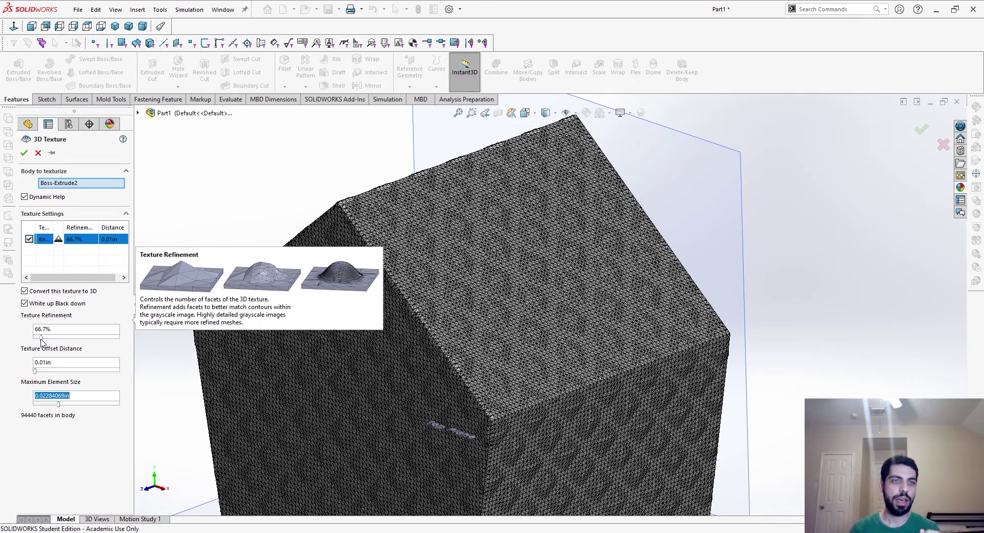
drag(41, 338, 46, 339)
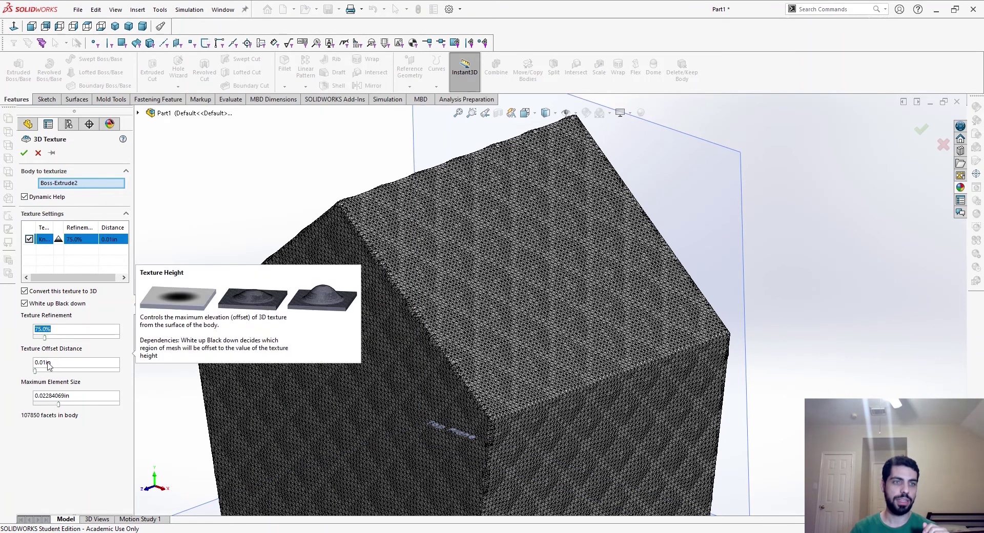
Set the texture offset distance to 0.02 in and accept the 3D texture
click(45, 362)
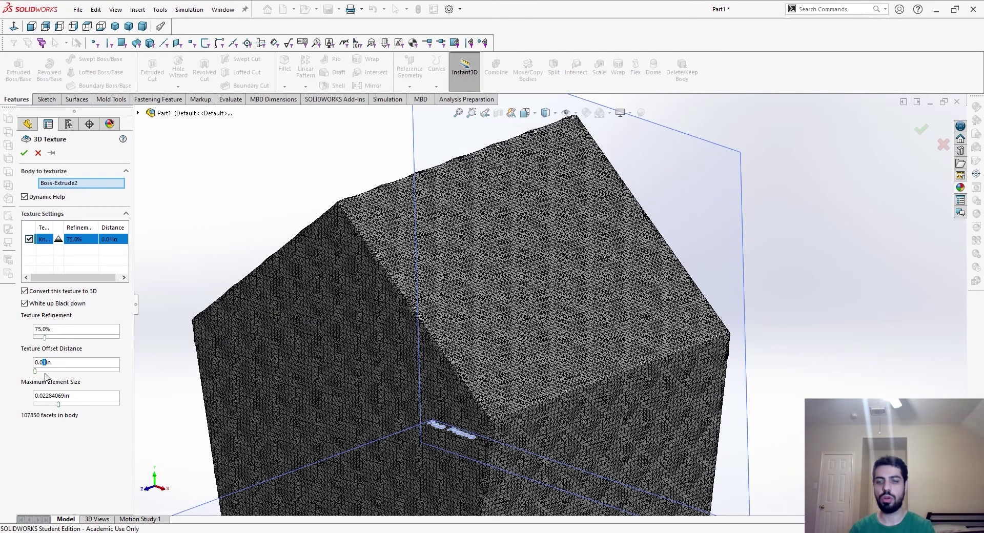
key(BackSpace)
text(02)
key(Return)
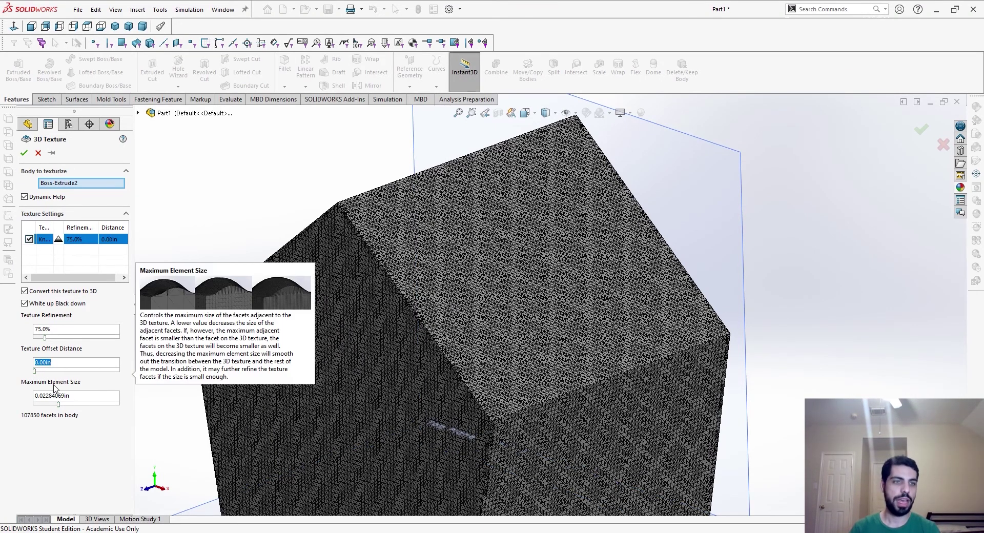
text(0.002)
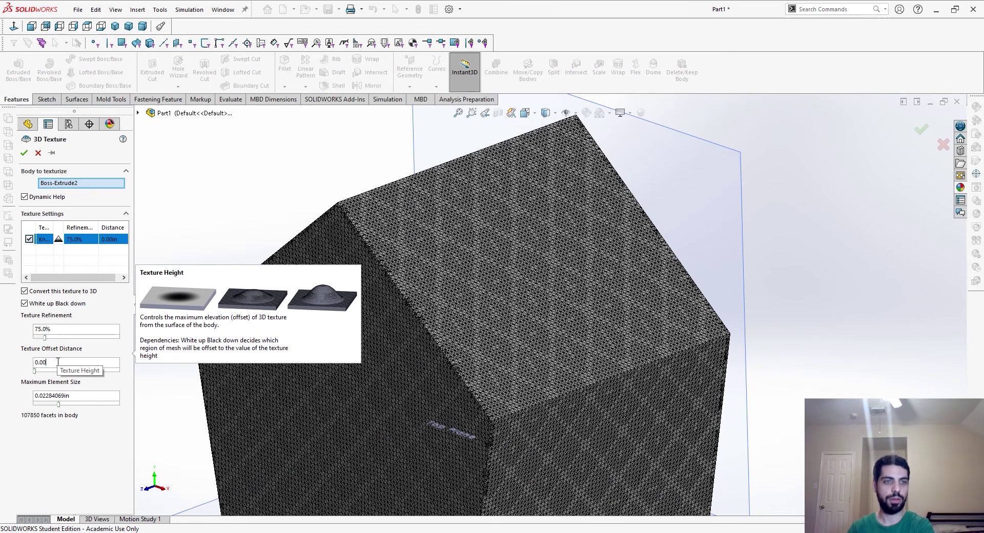
key(BackSpace)
key(BackSpace)
text(2)
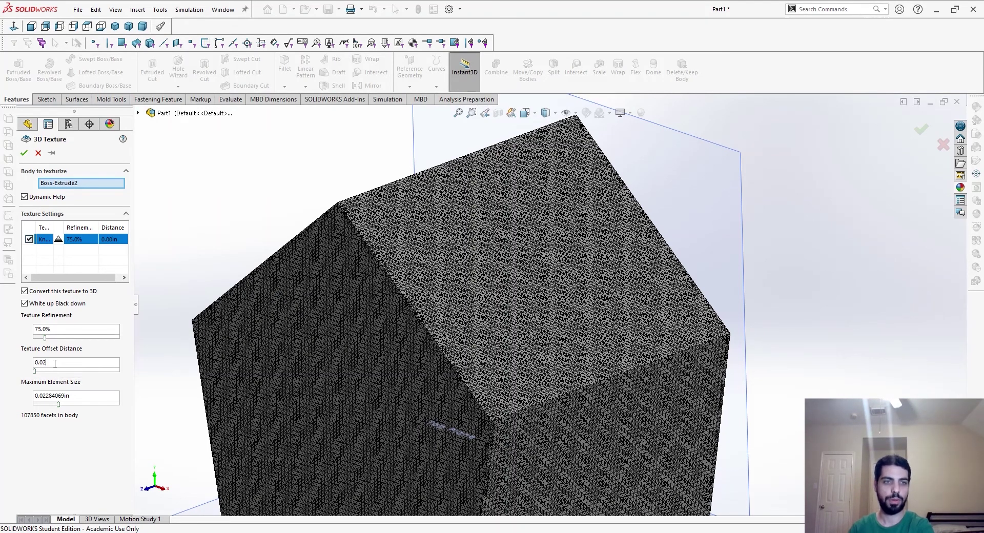
key(Return)
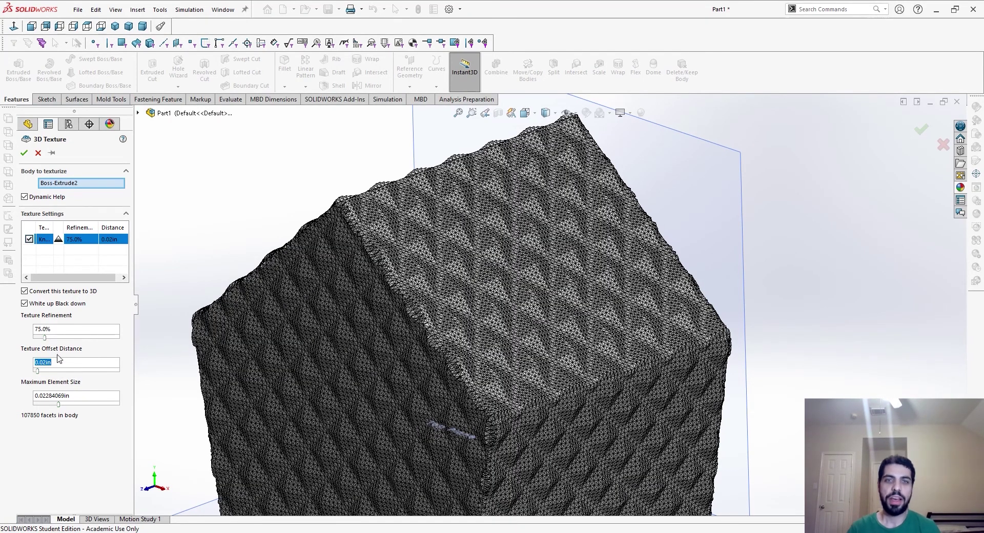
click(24, 153)
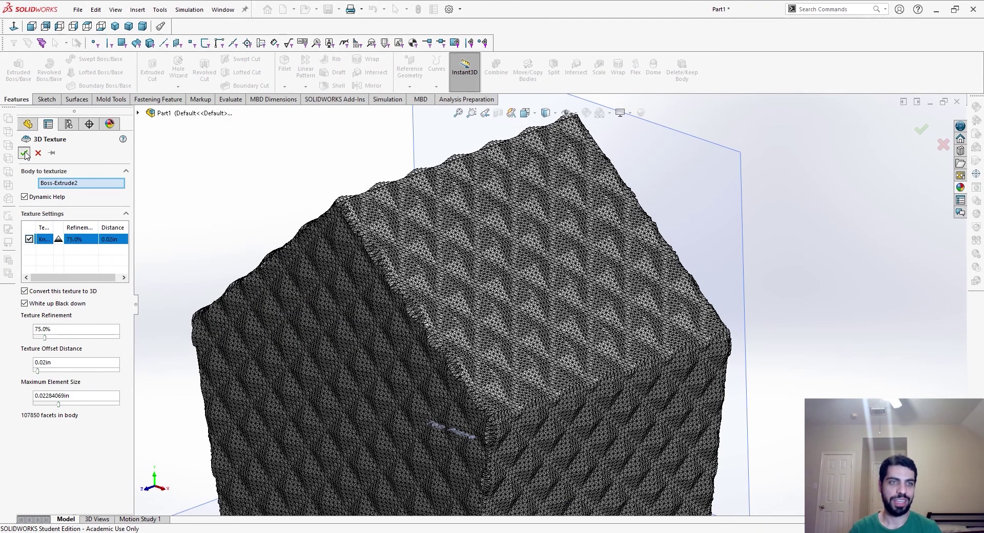
Display the model shaded without edges and examine the knurled surface around the front corner up close
click(546, 112)
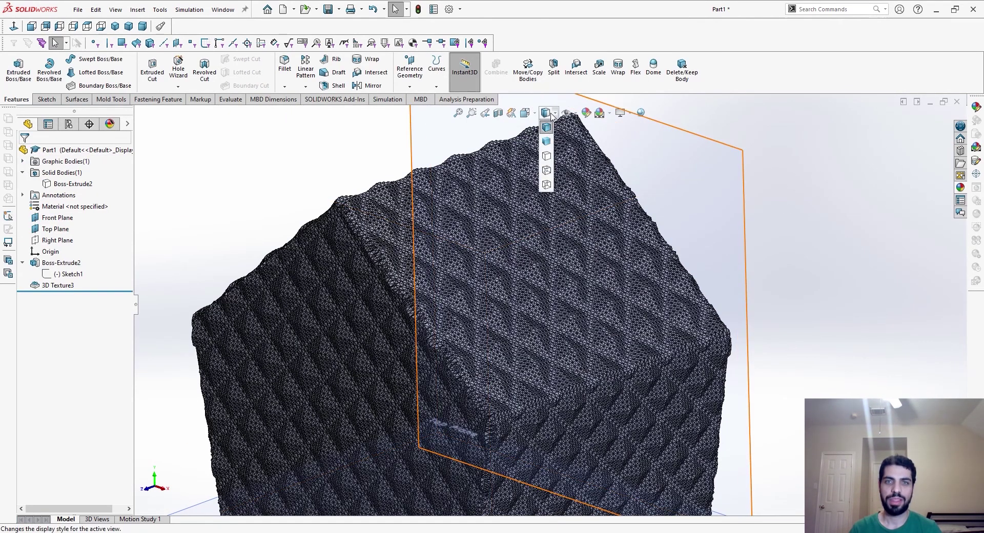
click(547, 144)
mouse_move(824, 258)
middle_down()
mouse_move(622, 281)
mouse_move(496, 322)
mouse_move(626, 292)
mouse_move(610, 315)
middle_up()
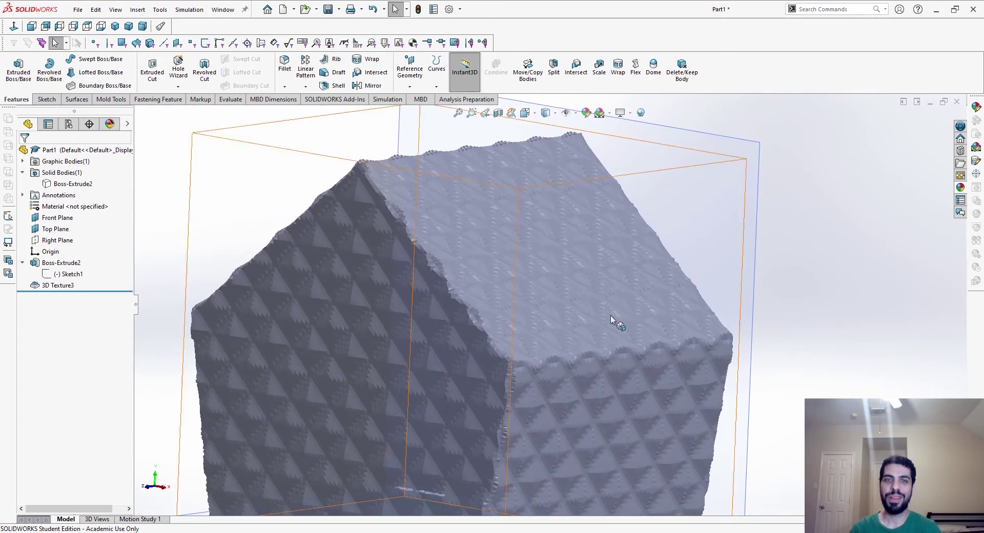
scroll(512, 308, down, 10)
middle_drag(512, 307, 543, 310)
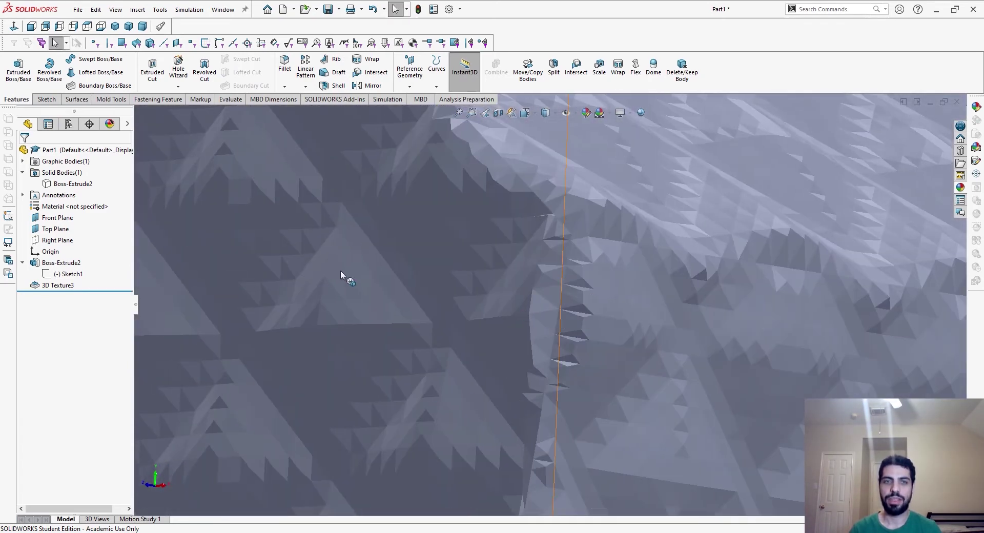
click(470, 299)
scroll(470, 300, up, 2)
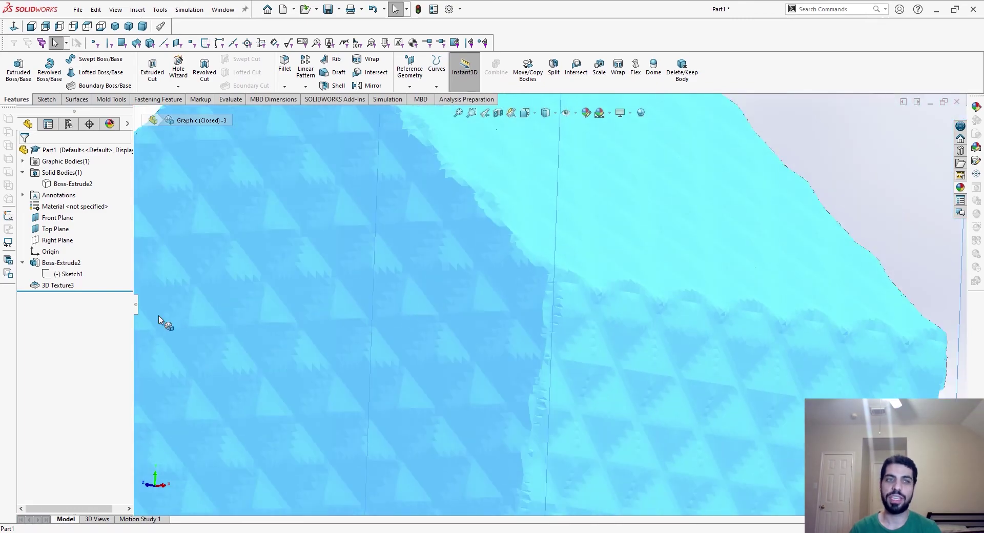
Edit the existing 3D texture feature, set its maximum element size to 0.01259737 in, accept it and clear the selection
click(58, 285)
click(74, 263)
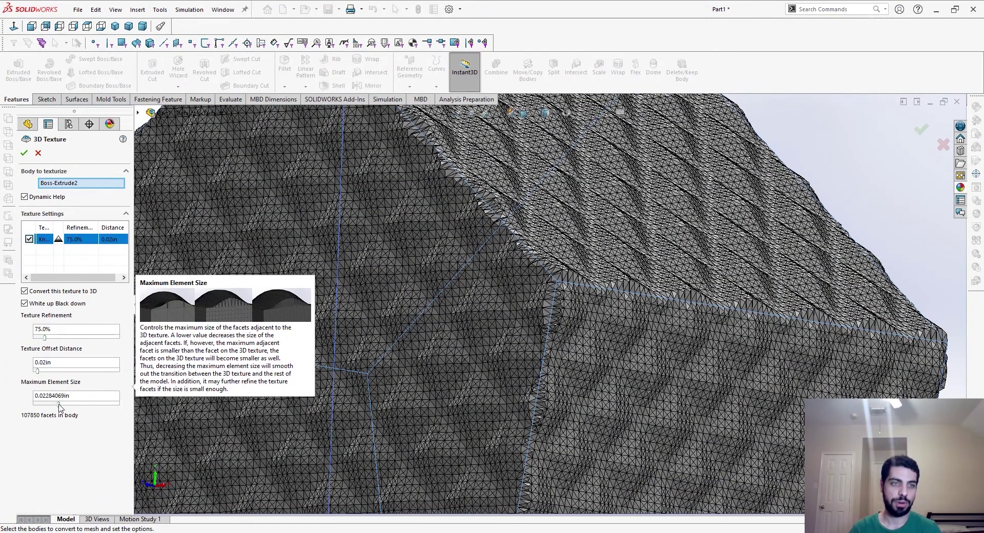
drag(68, 405, 80, 406)
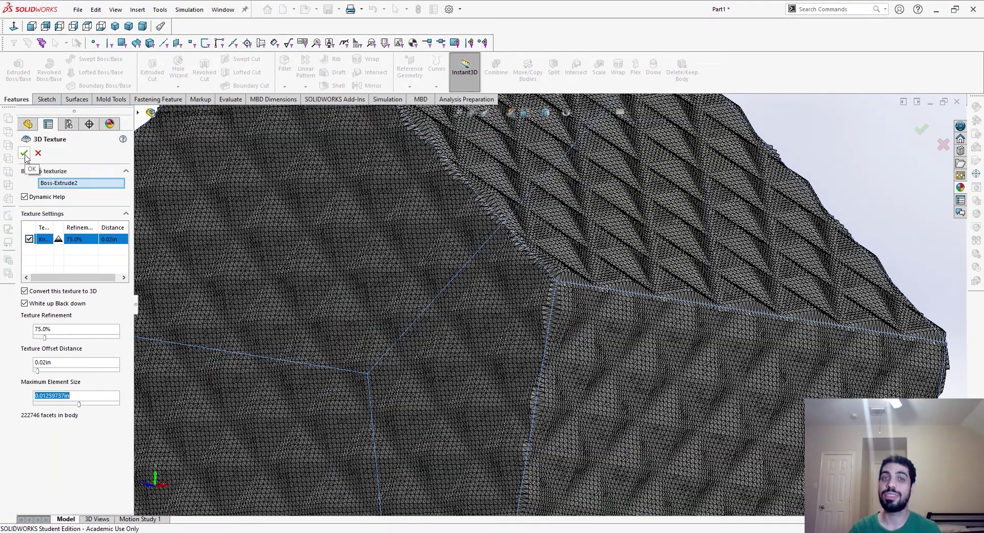
click(24, 153)
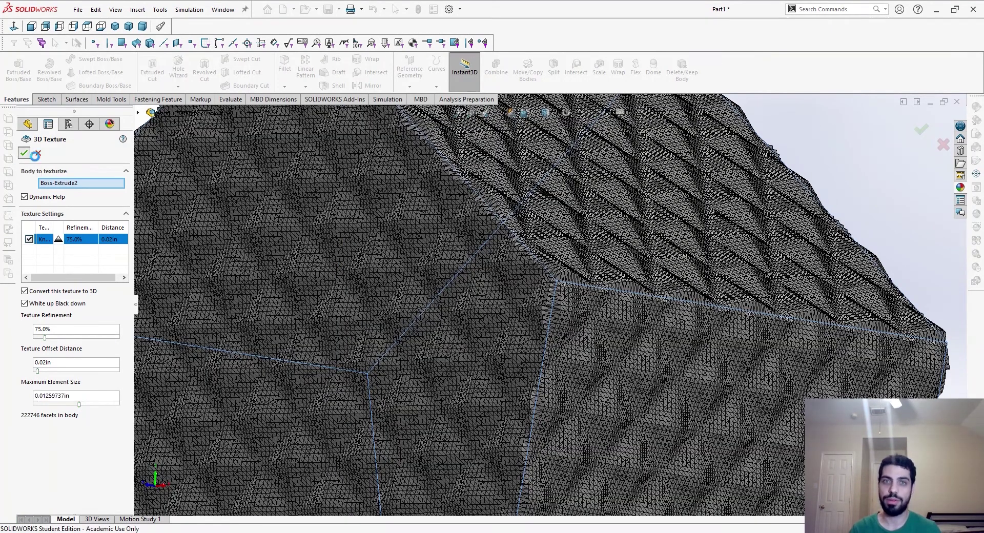
scroll(564, 310, down, 5)
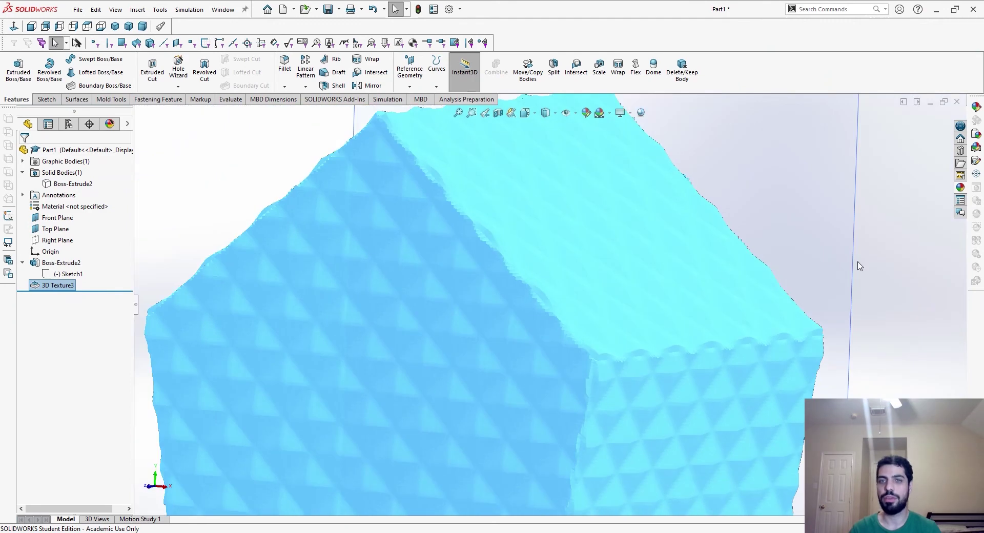
click(812, 329)
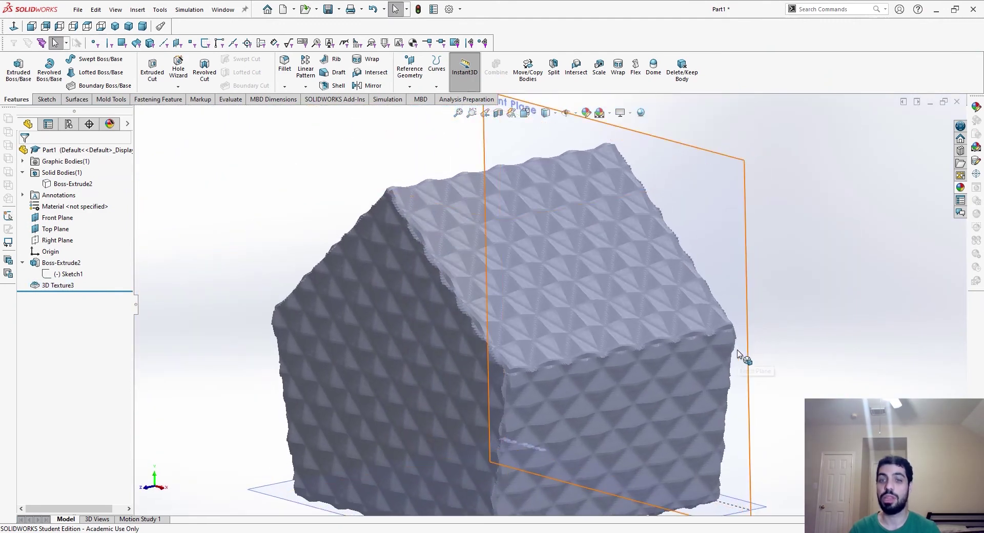